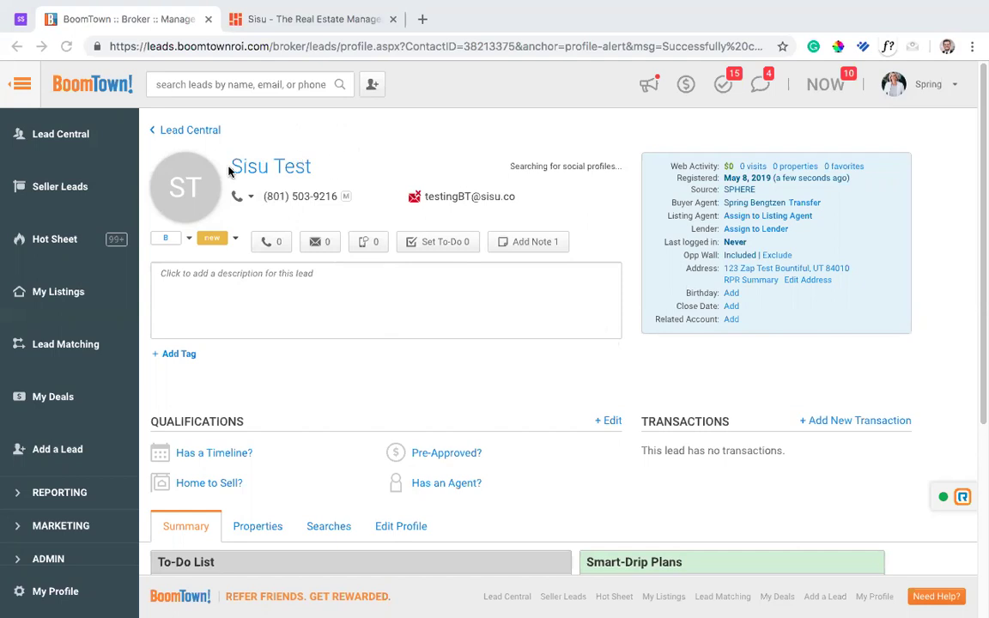
Switch to the Sisu dashboard and review the personal scoreboard's closed volume, contacts and monthly pacing goals.
click(331, 19)
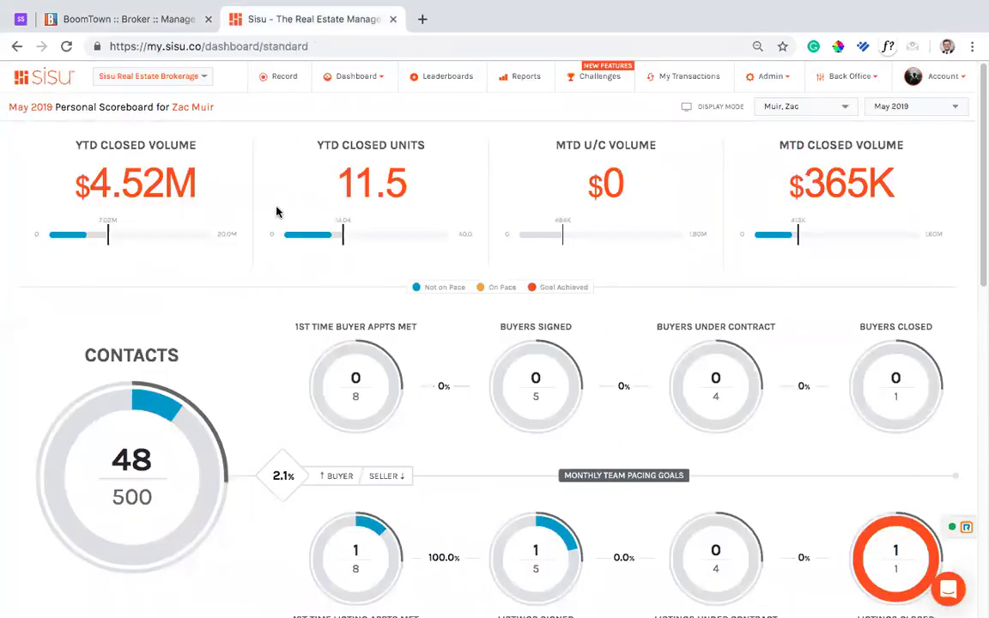
scroll(275, 211, down, 3)
scroll(337, 229, up, 2)
scroll(336, 229, up, 3)
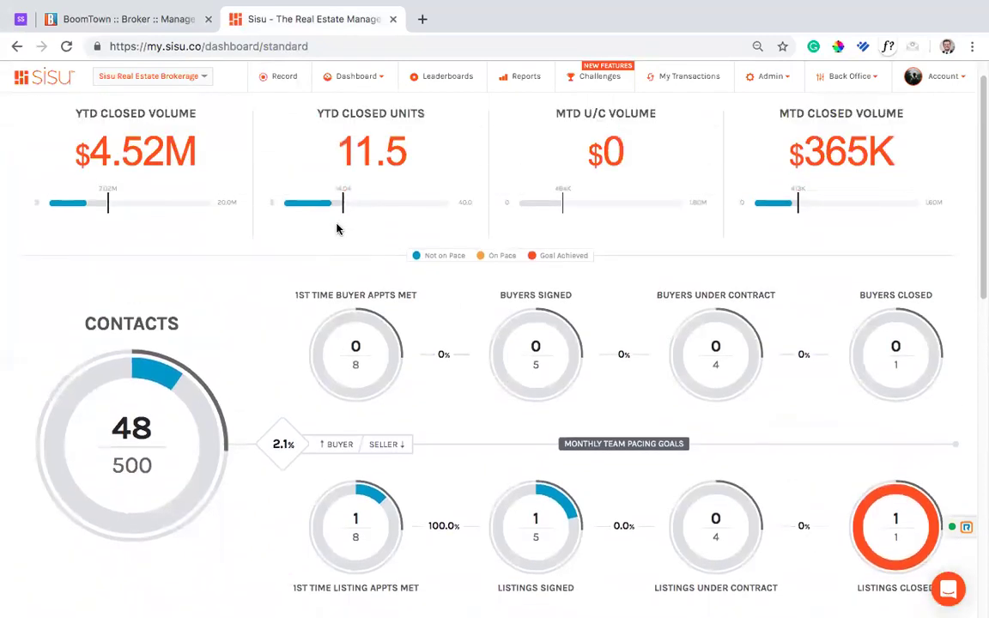
scroll(265, 295, down, 2)
scroll(265, 295, down, 1)
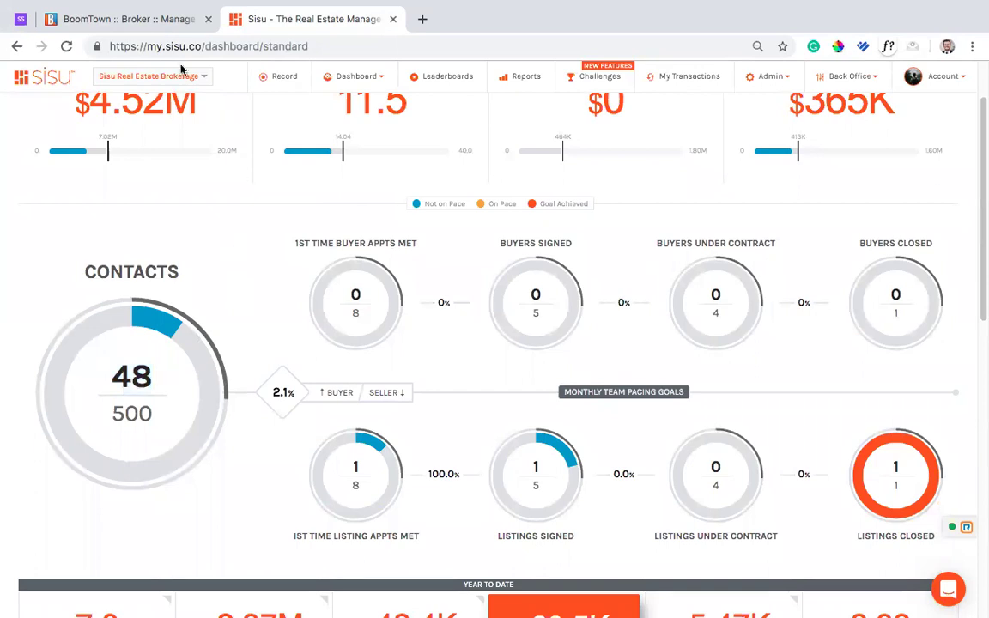
Switch to BoomTown and view the call outcome options for the test lead, closing them without logging a call.
click(130, 19)
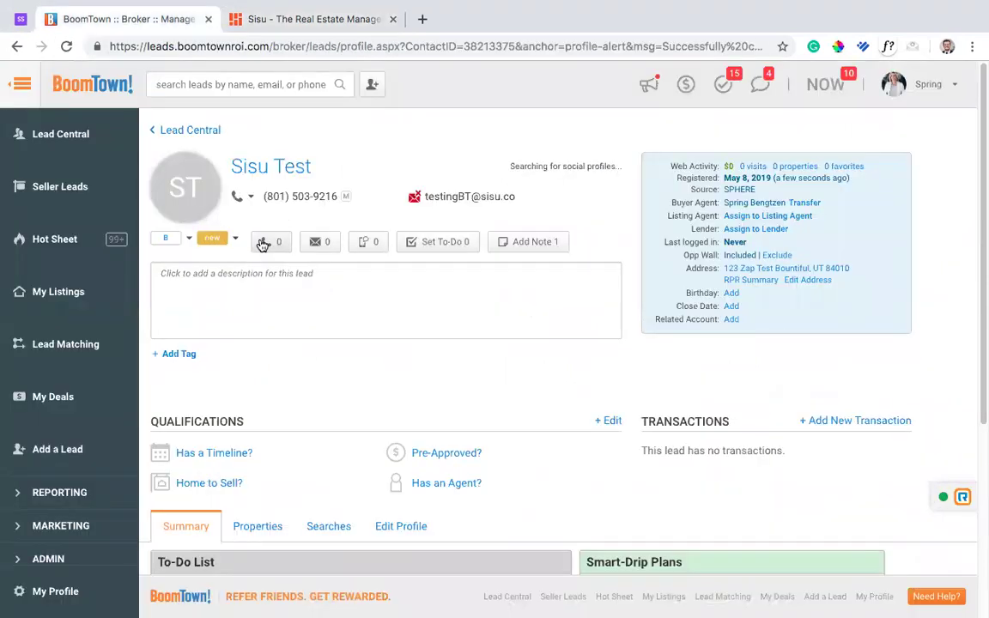
click(266, 242)
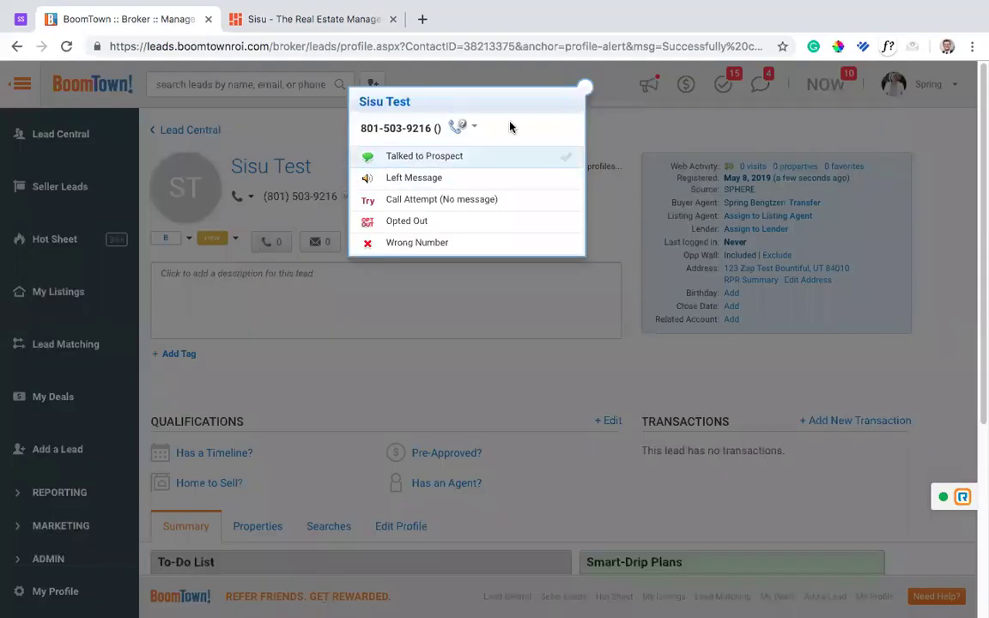
click(584, 86)
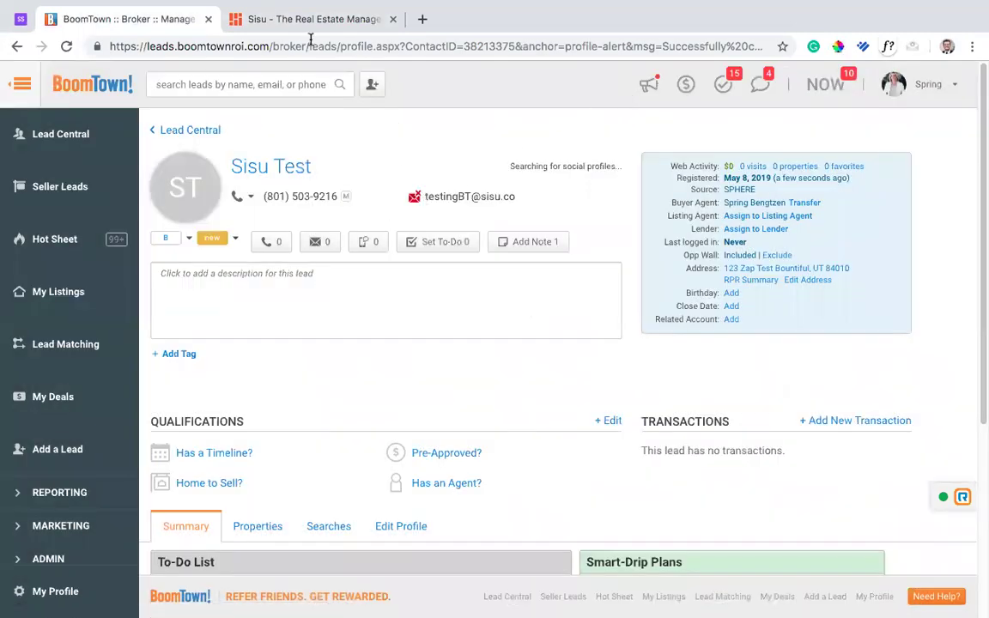
Switch to the Sisu dashboard and examine the metrics in its Activity section.
click(275, 24)
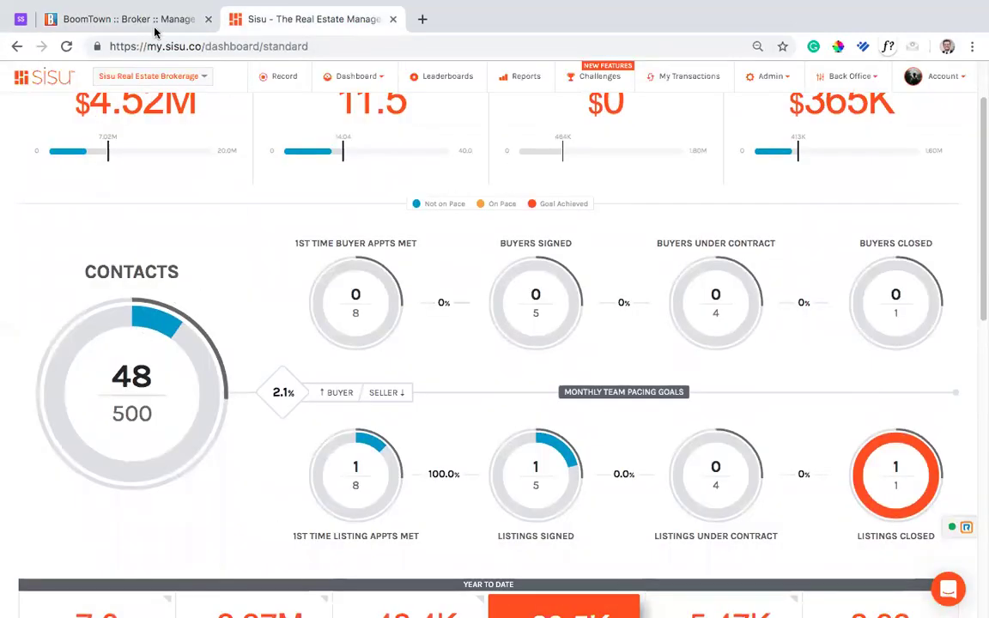
scroll(221, 287, down, 5)
scroll(290, 445, down, 2)
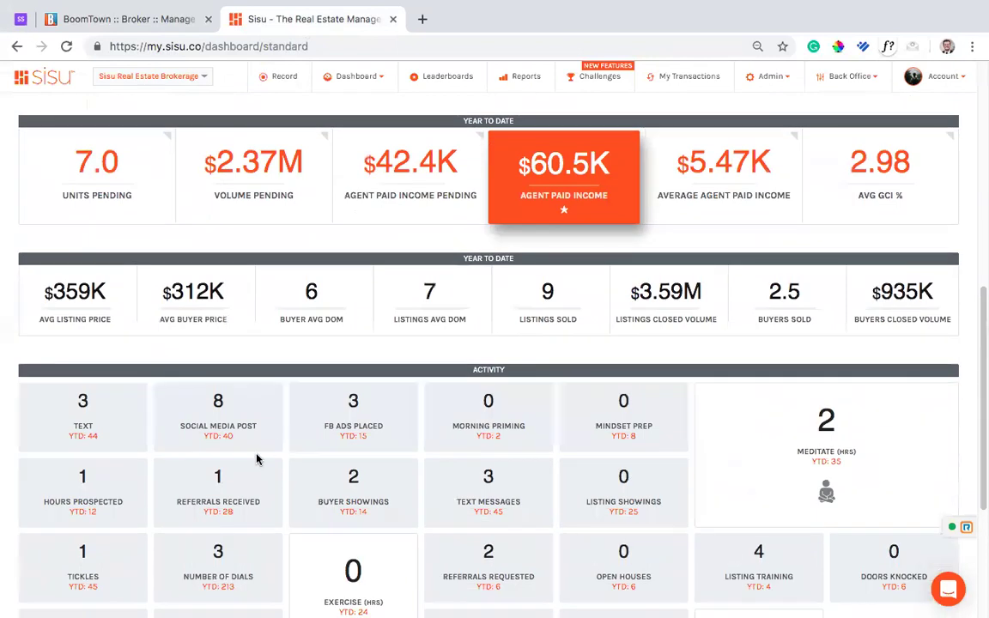
scroll(422, 365, down, 1)
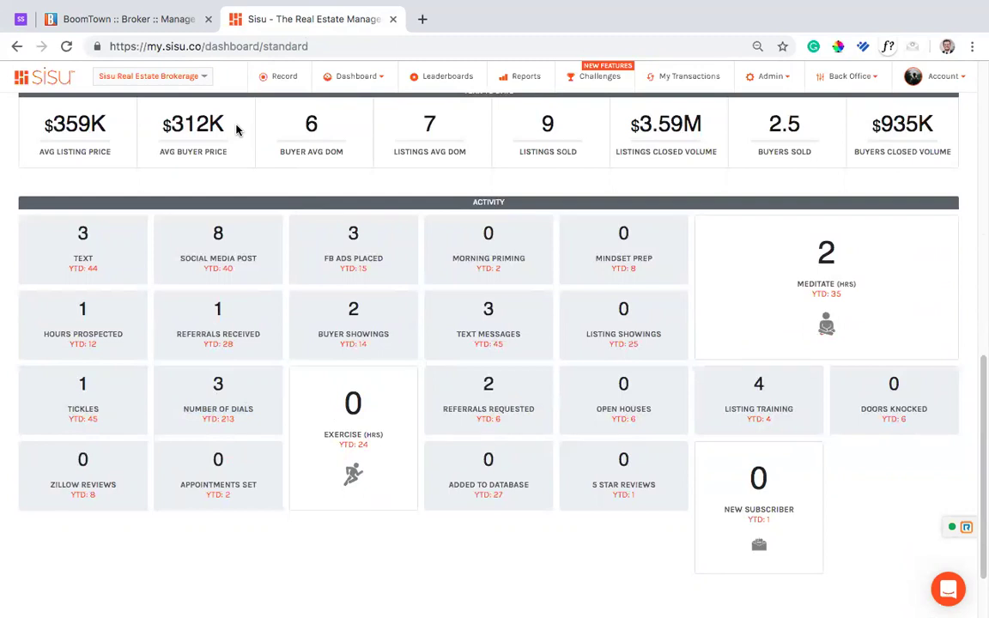
Compare the lead's call outcome options in BoomTown with the Number of Dials metric in Sisu.
click(124, 15)
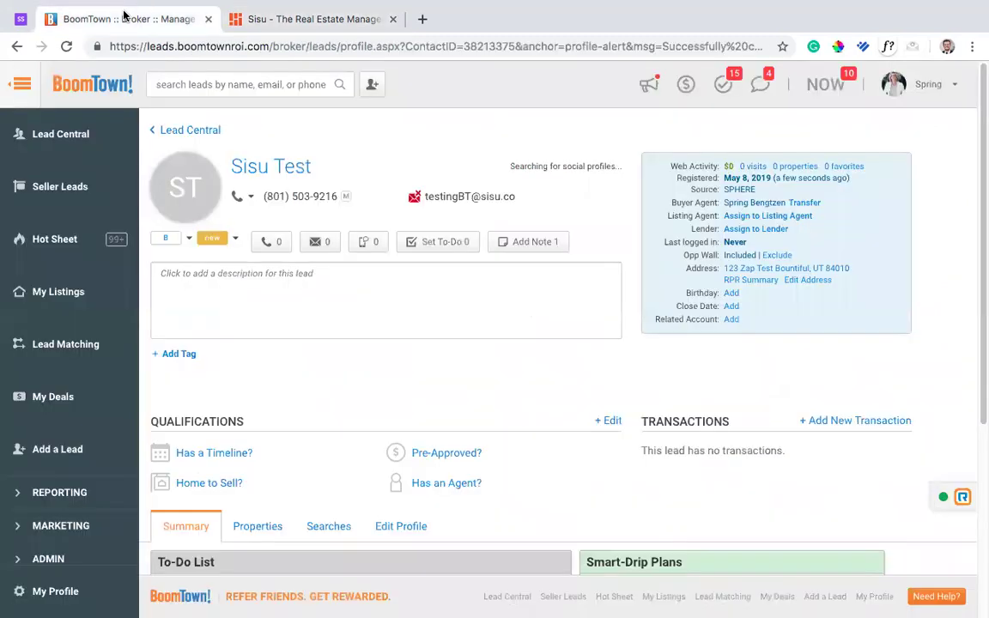
click(273, 244)
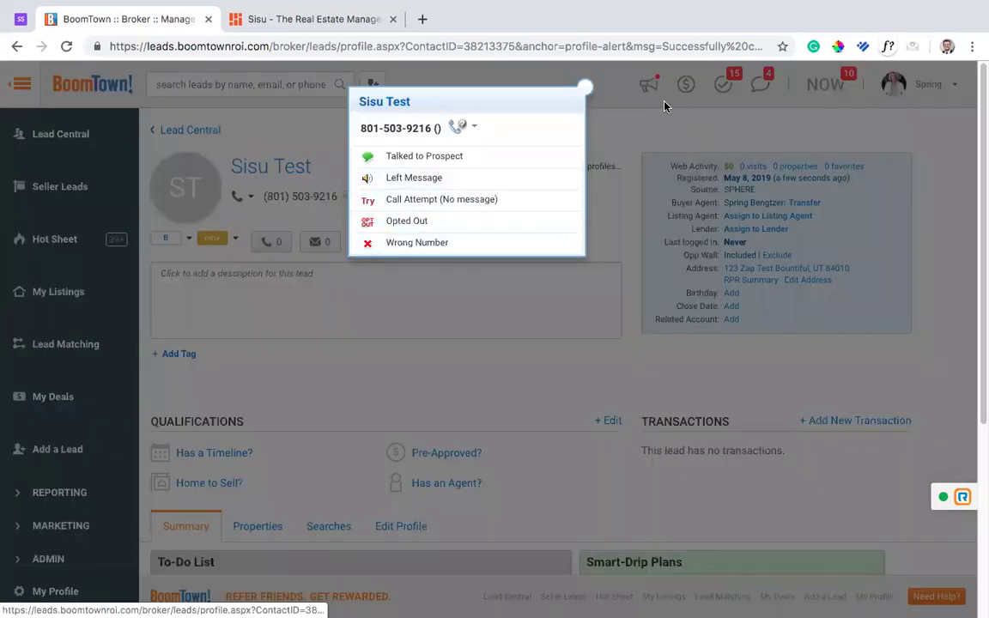
click(584, 88)
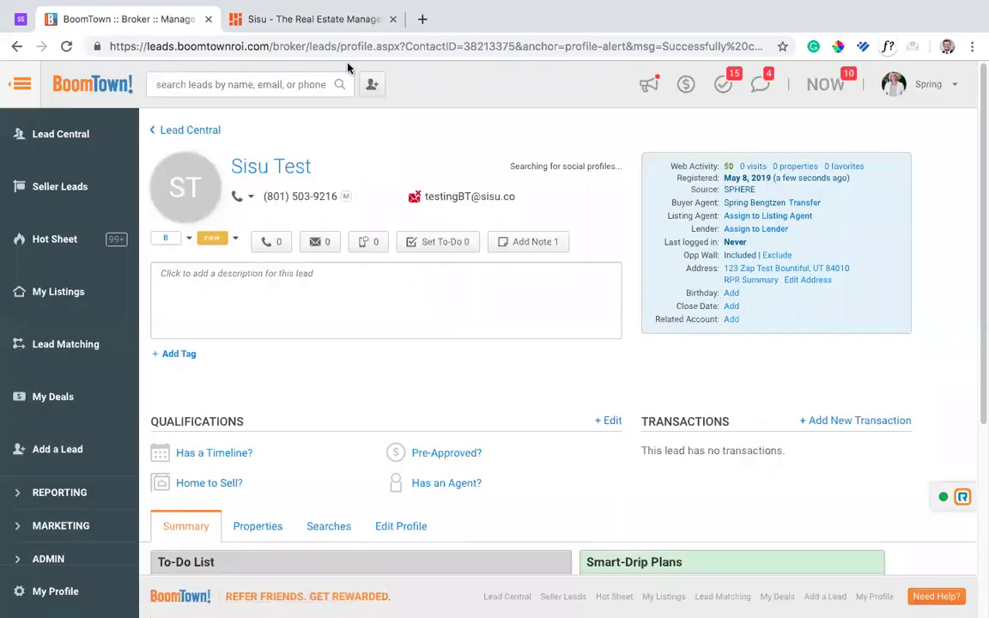
click(266, 26)
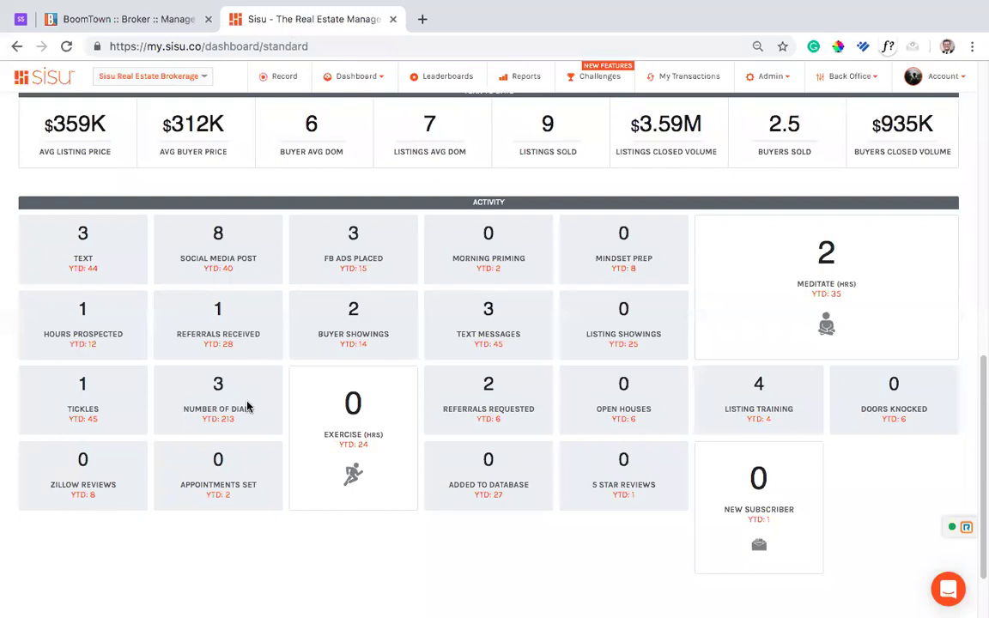
drag(245, 409, 163, 412)
Switch to BoomTown and view the test lead's to-do options for the Meeting type, closing the form without saving.
click(125, 24)
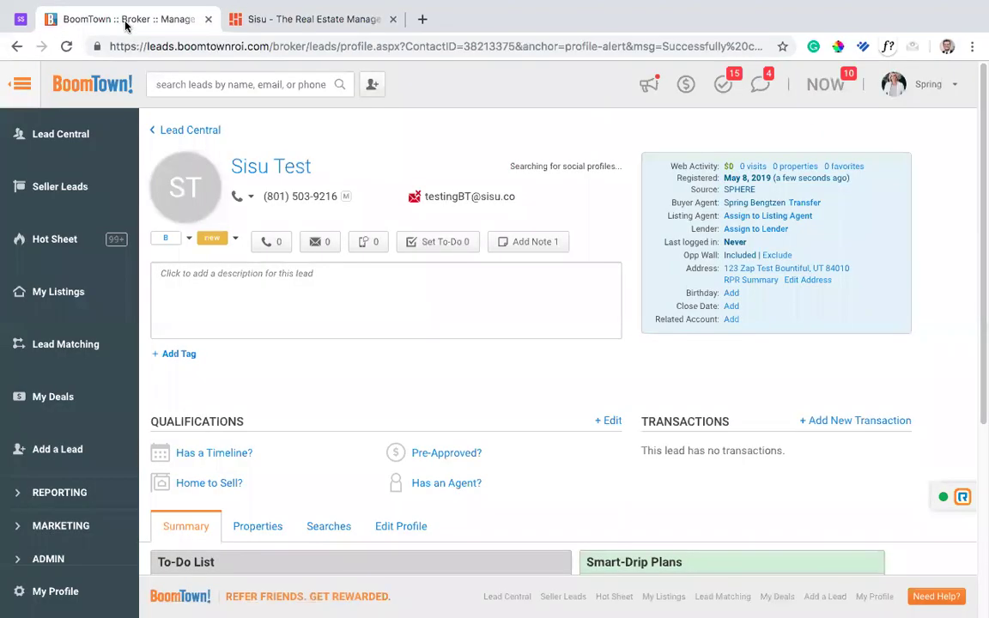
scroll(403, 419, down, 1)
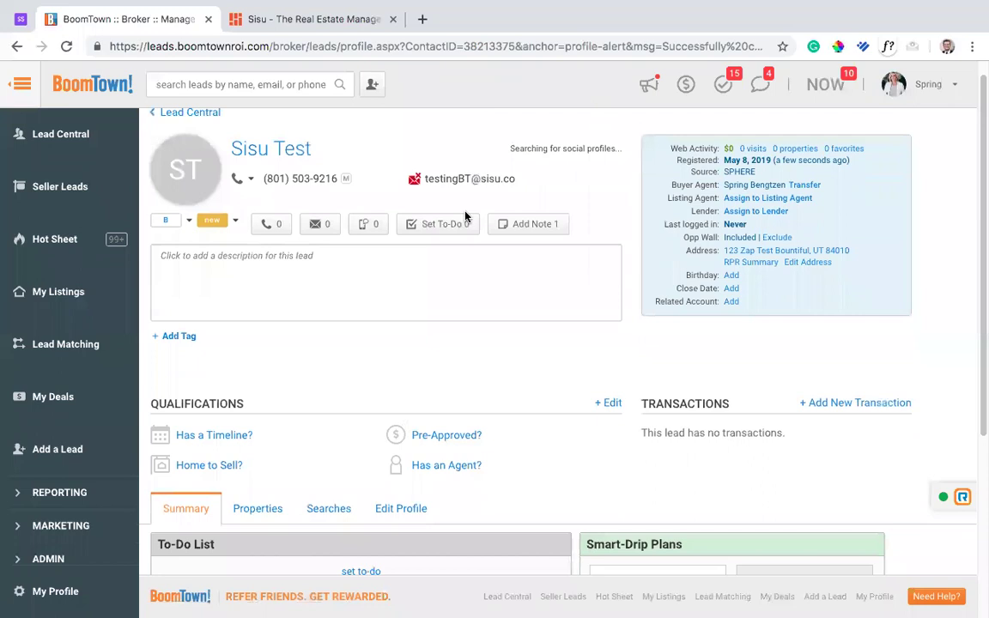
click(436, 223)
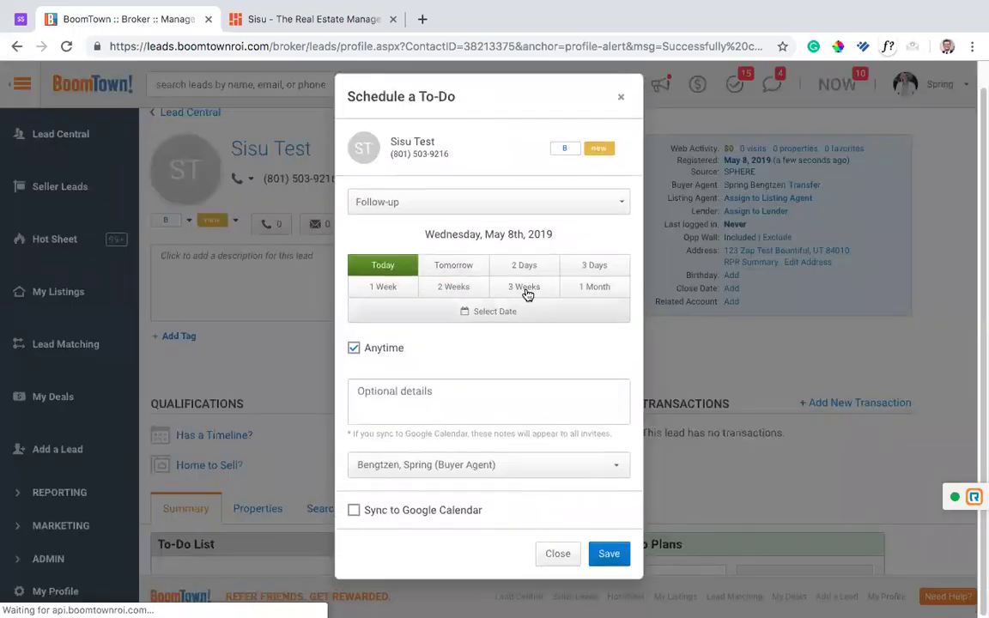
click(606, 200)
click(429, 300)
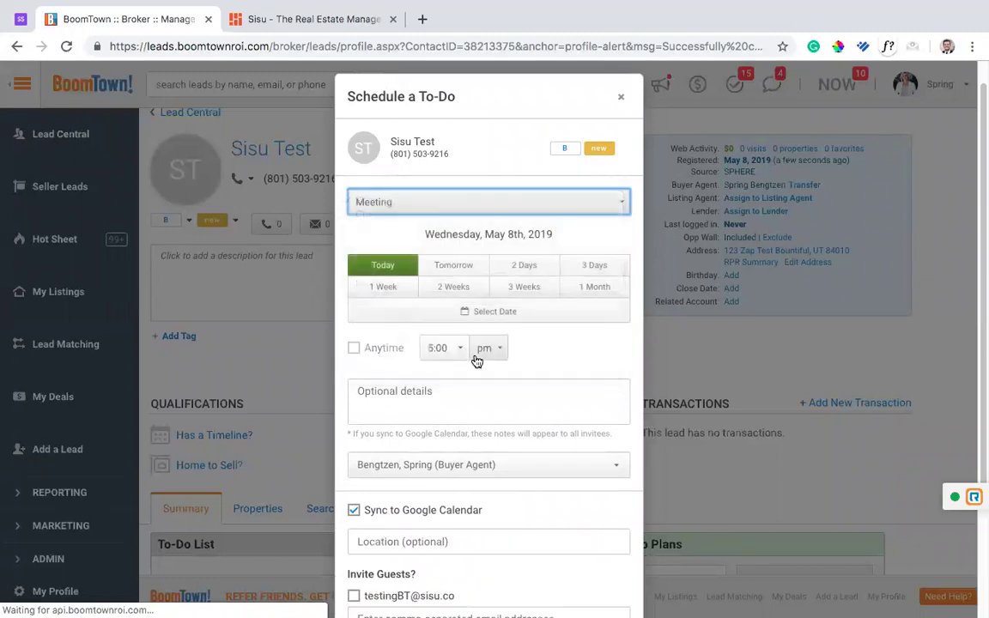
scroll(477, 298, down, 3)
scroll(535, 353, up, 3)
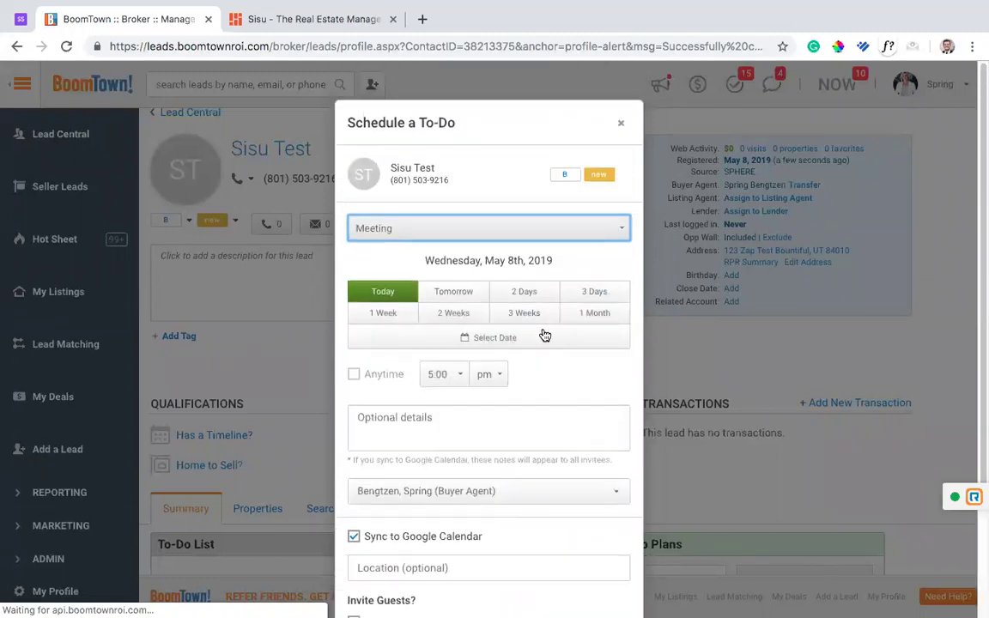
click(620, 127)
Switch to Sisu and examine the Appointments Set metric in the dashboard's Activity section.
click(331, 20)
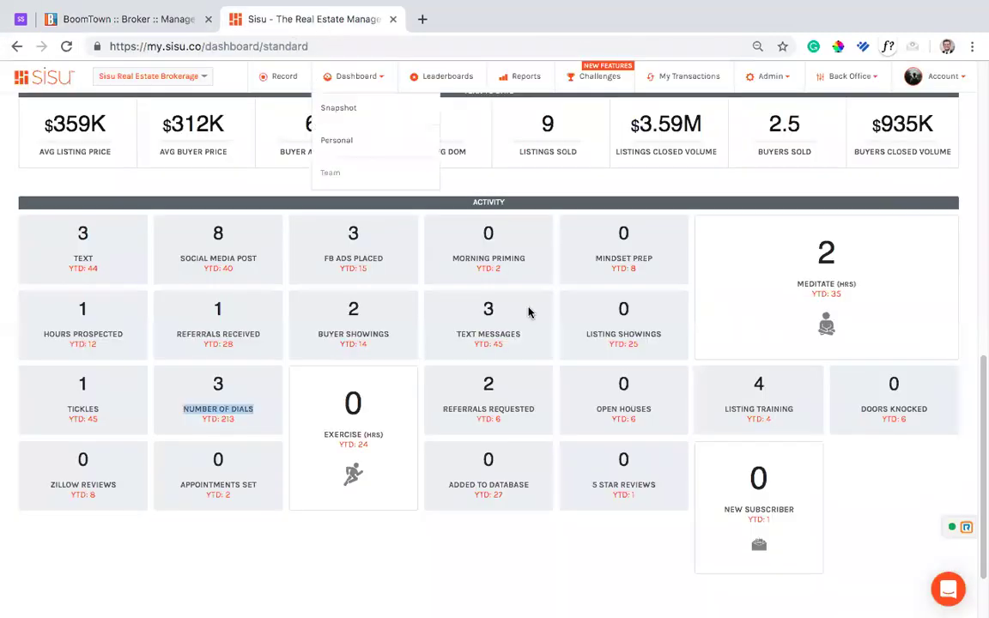
scroll(549, 335, down, 1)
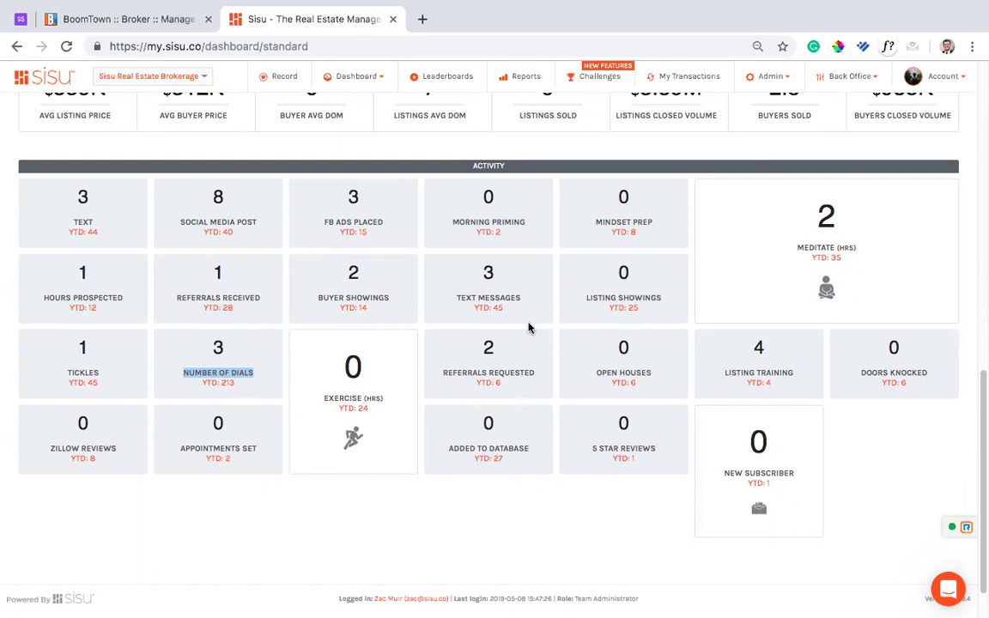
drag(256, 448, 190, 448)
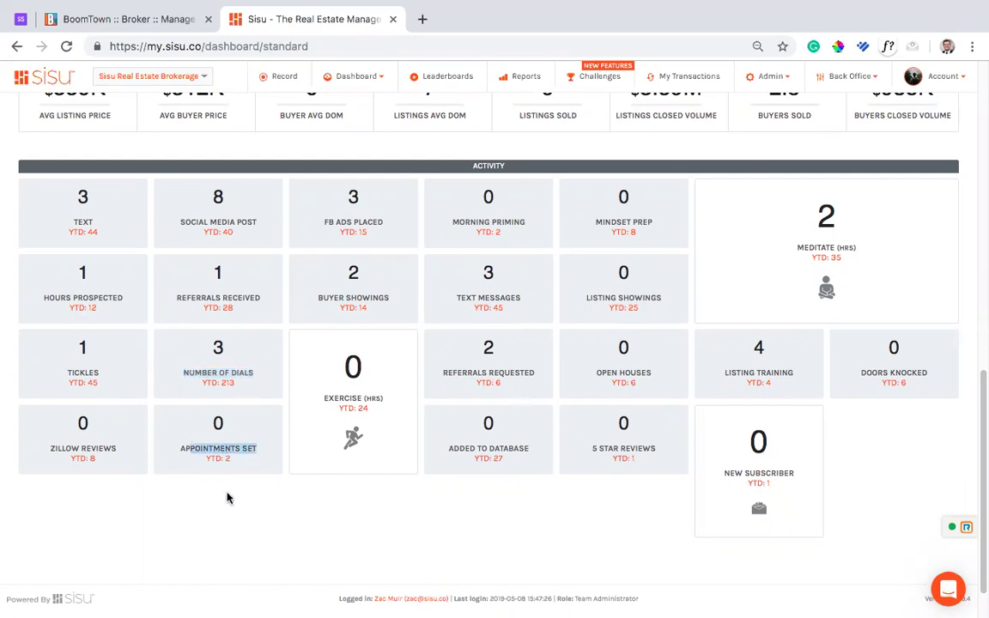
click(336, 529)
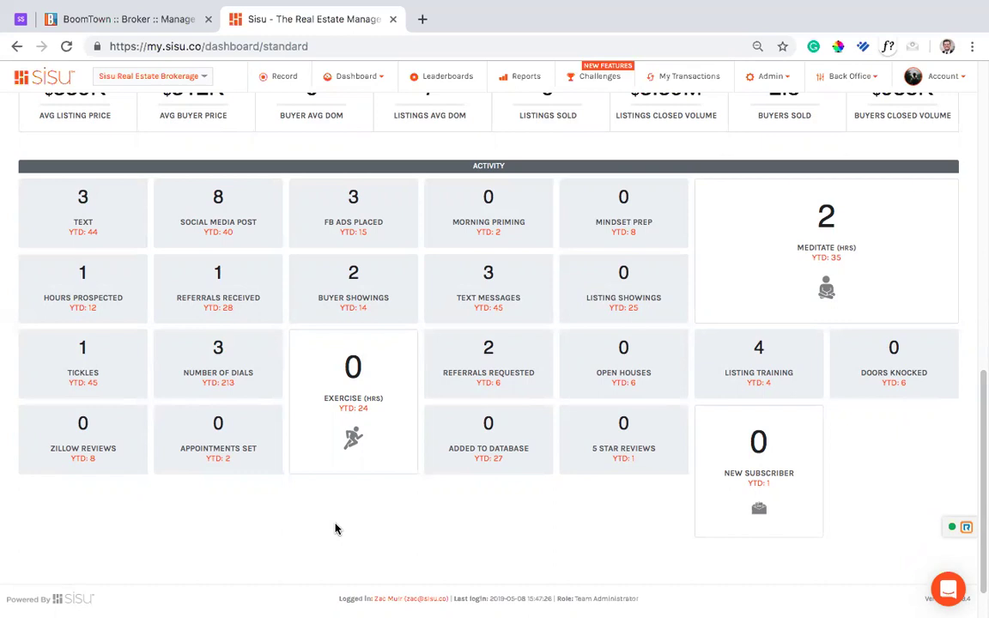
Compare Sisu's Text Messages activity metric with the test lead's texting option in BoomTown, returning to Sisu.
drag(458, 297, 518, 296)
click(530, 298)
click(143, 24)
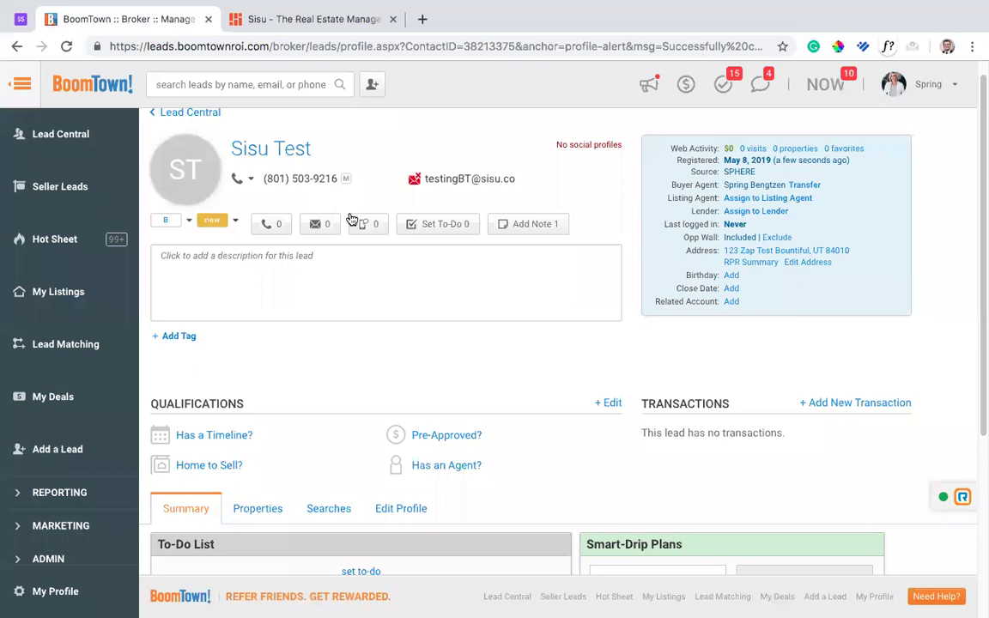
click(307, 20)
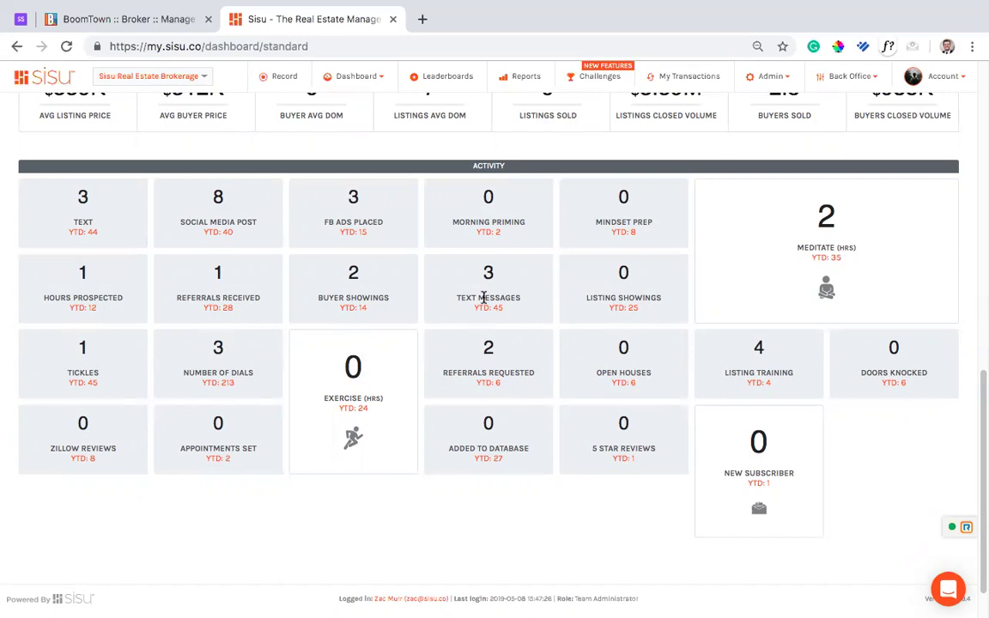
Open the transaction behind the dashboard's Listings Closed goal in its edit form.
scroll(498, 258, up, 6)
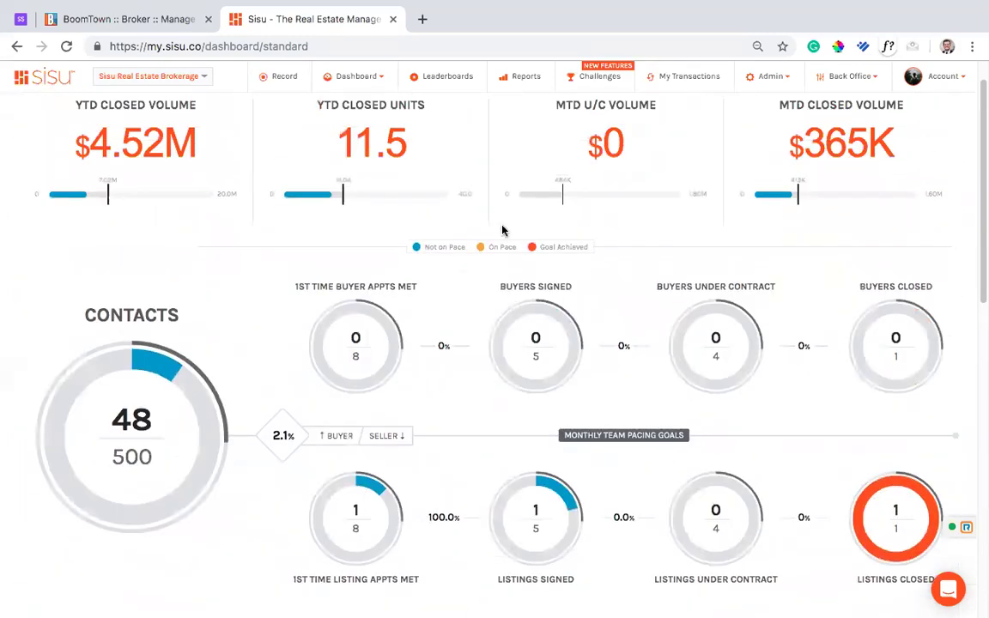
scroll(483, 278, down, 1)
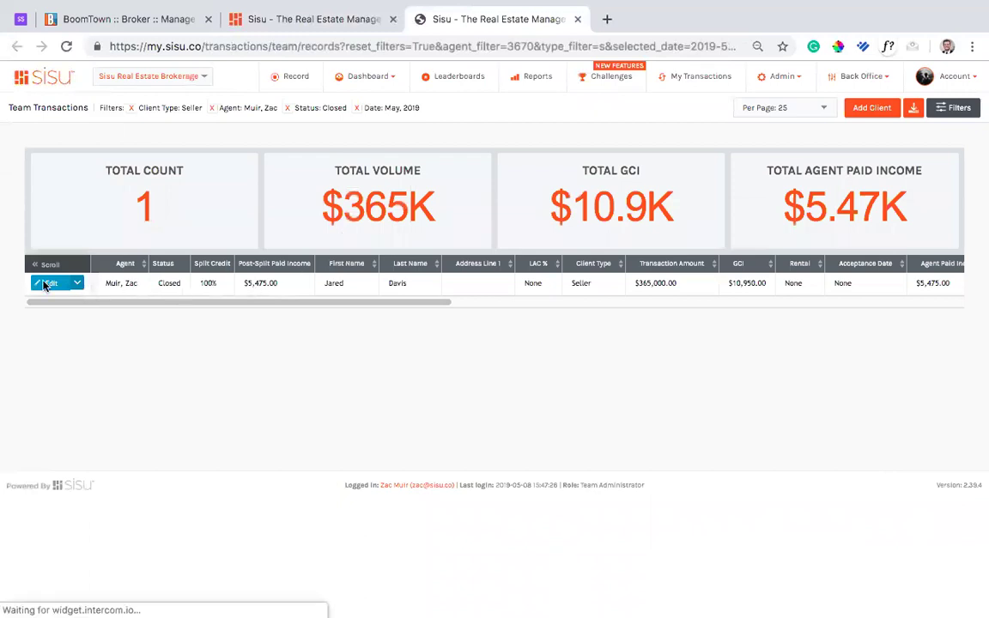
click(51, 285)
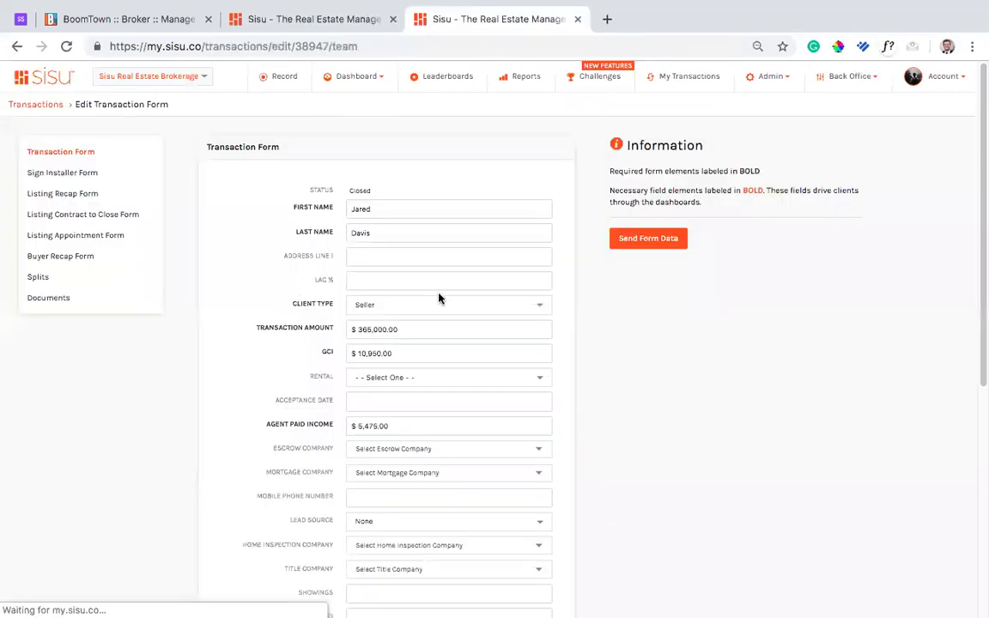
Examine the transaction form's fields, including lead source and the appointment, signed, under contract and settlement dates.
scroll(403, 318, down, 1)
scroll(429, 260, down, 1)
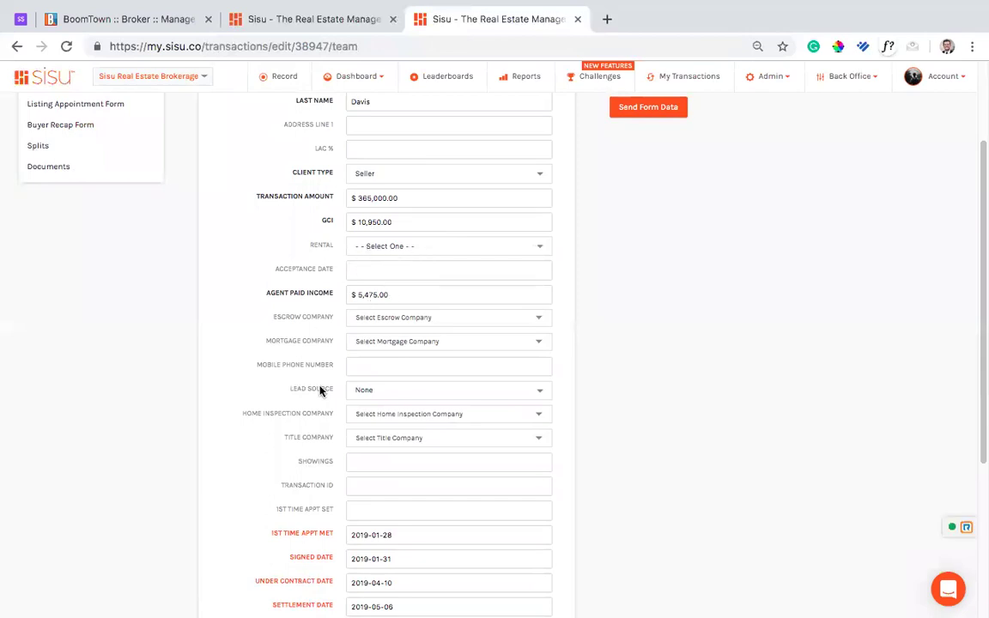
scroll(378, 356, down, 1)
scroll(377, 356, down, 2)
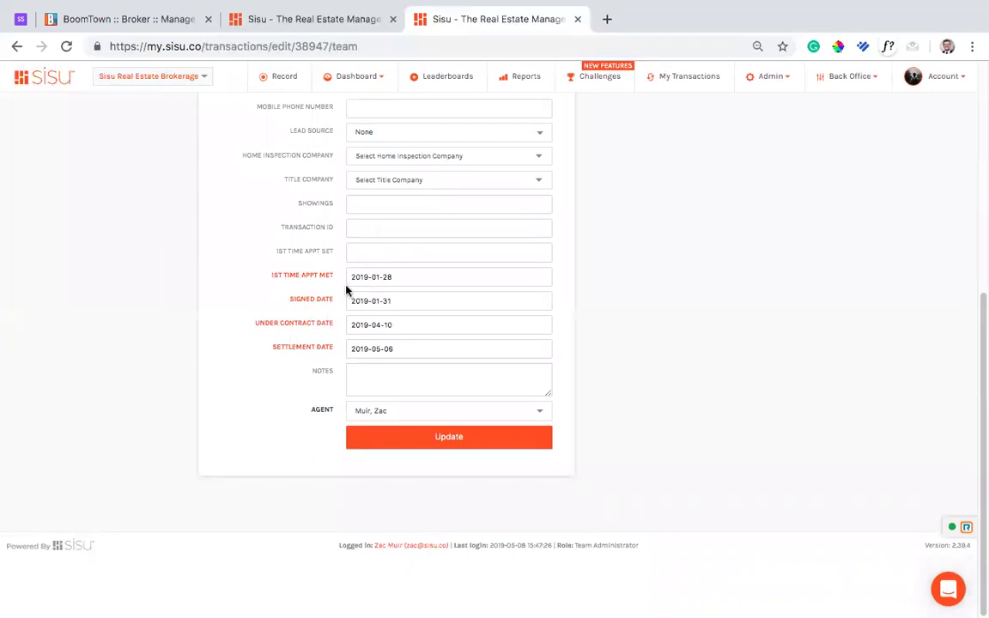
drag(271, 276, 602, 336)
click(602, 336)
Inspect the 1st Time Appt Met, Signed Date, Under Contract Date and Settlement Date fields individually without changing them.
click(398, 275)
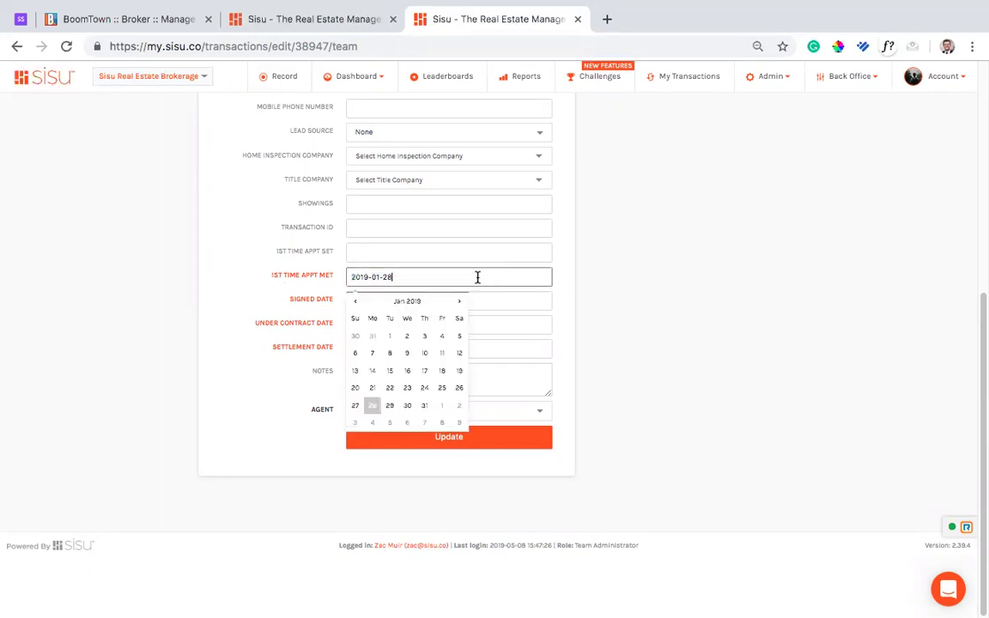
click(654, 261)
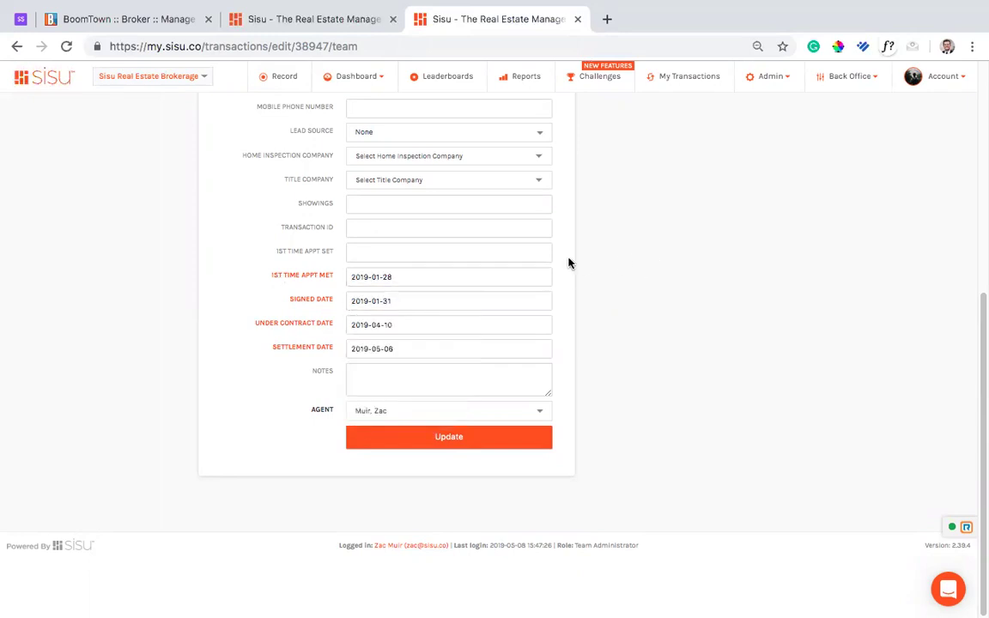
click(403, 300)
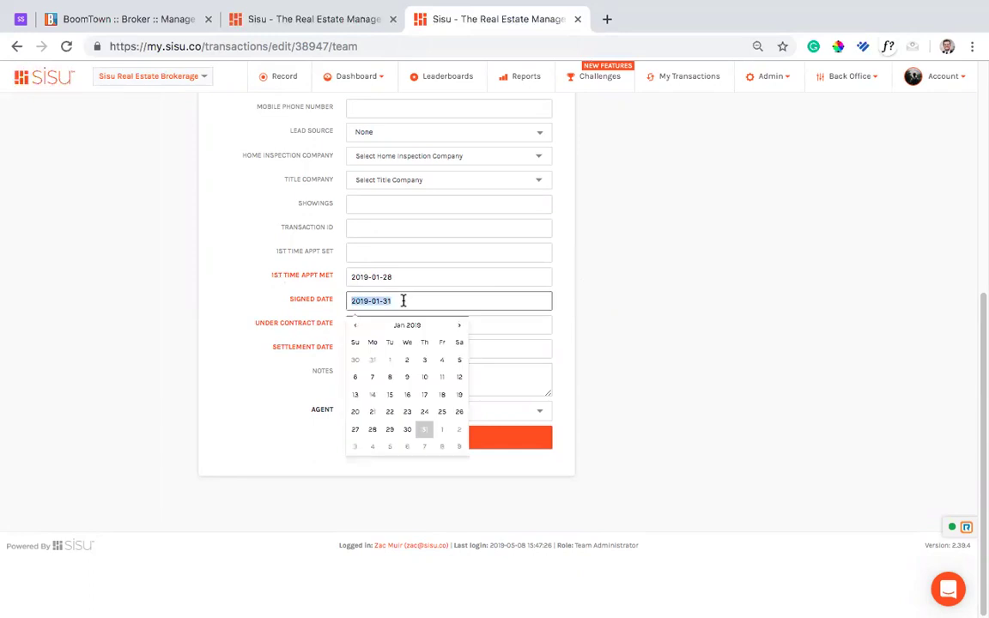
click(644, 259)
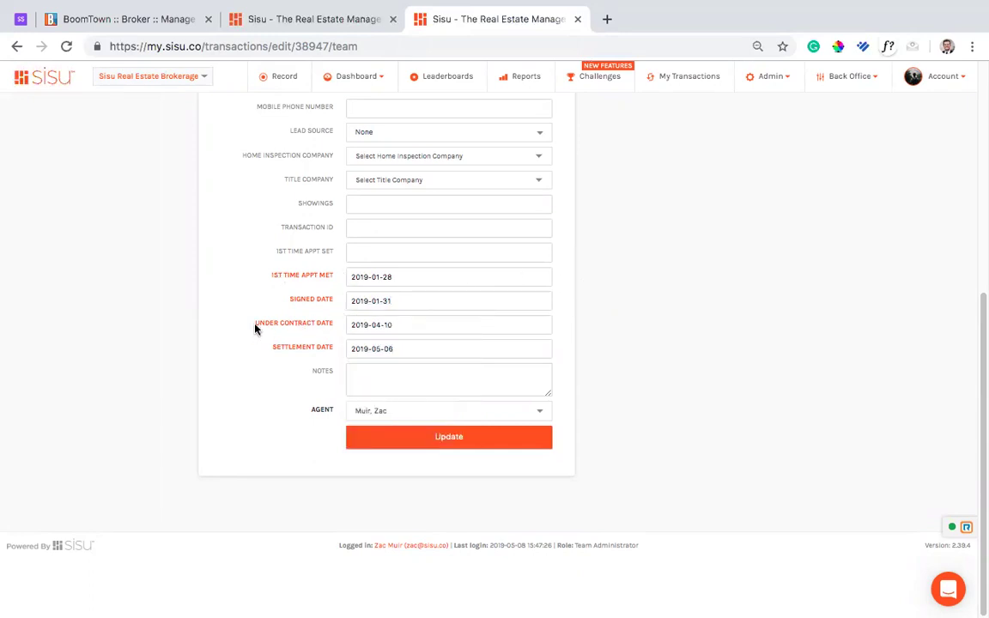
click(411, 325)
click(654, 314)
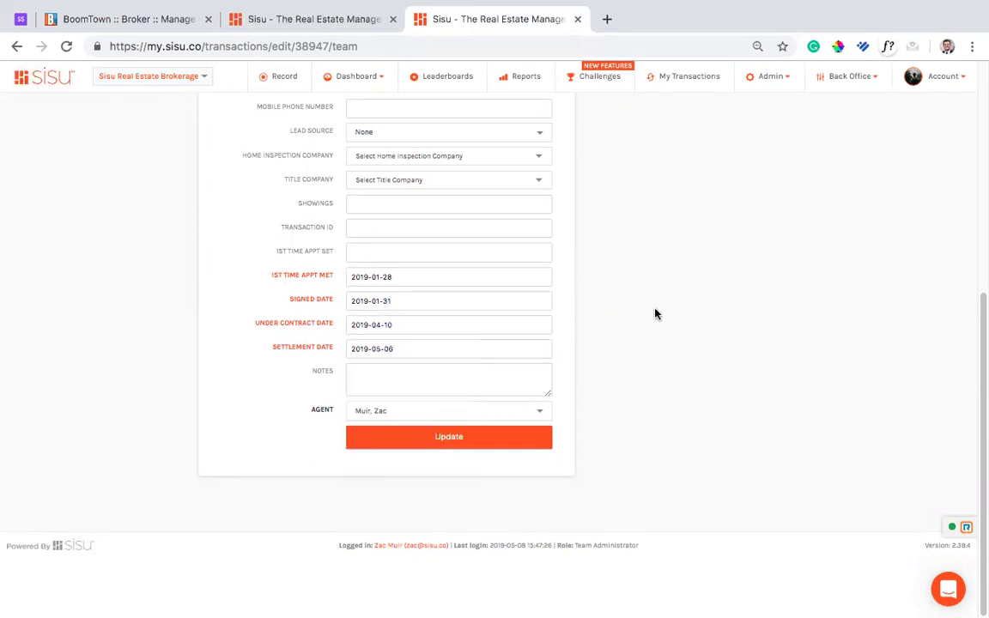
click(397, 347)
click(632, 347)
scroll(390, 320, up, 4)
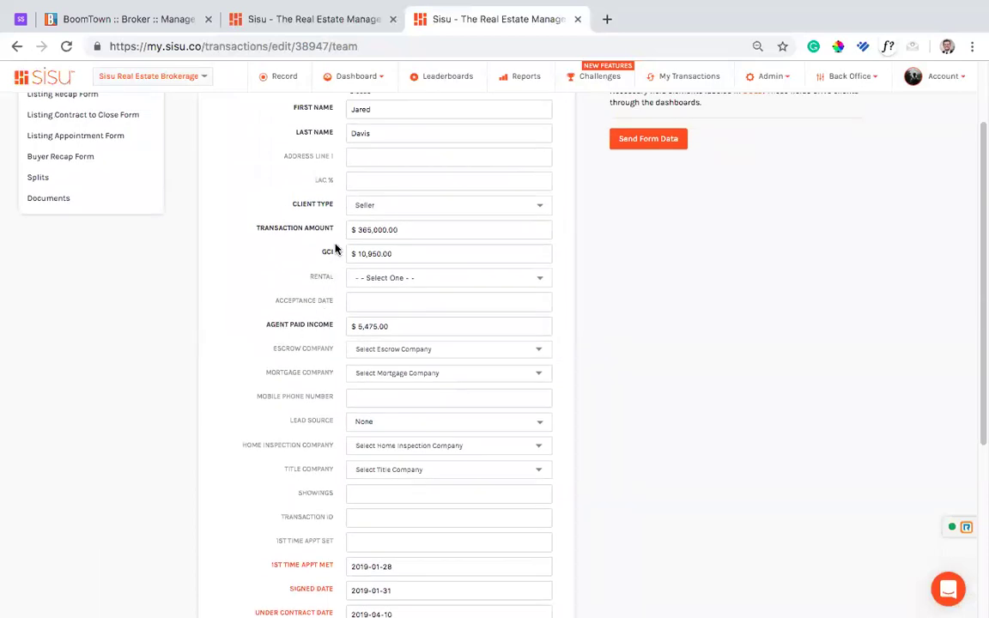
Review the milestone dates on the Sisu transaction form, and switch to BoomTown to locate the test lead's Transactions section.
scroll(347, 406, down, 5)
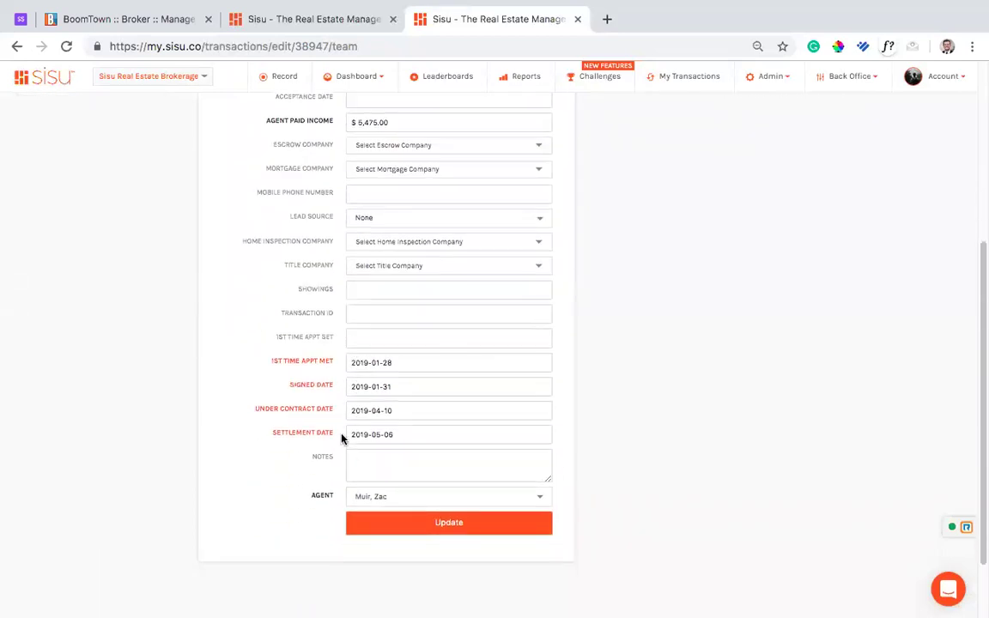
click(127, 19)
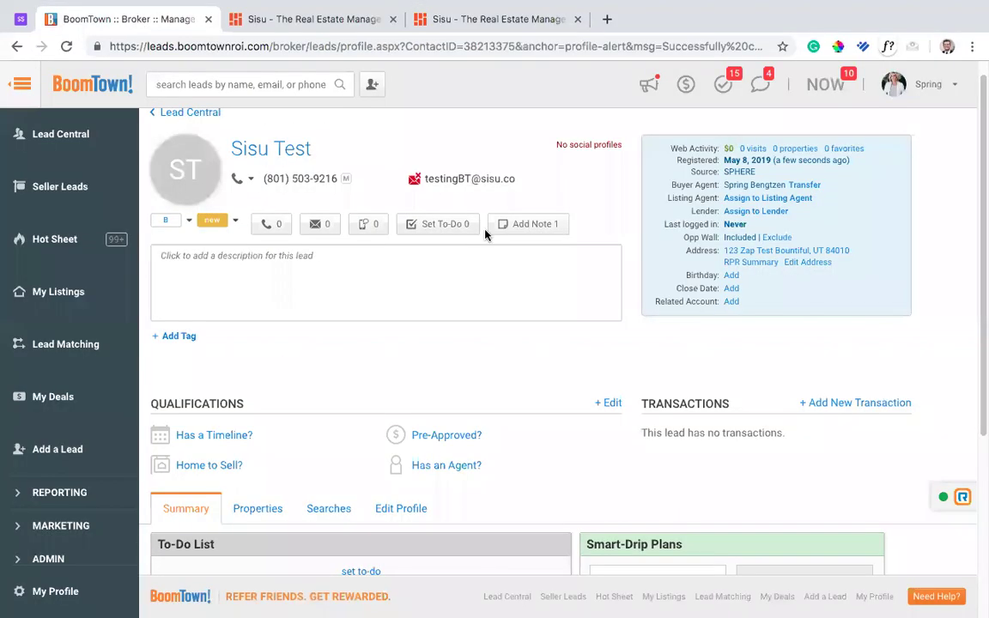
scroll(723, 351, down, 1)
mouse_move(724, 347)
mouse_down()
mouse_move(712, 345)
mouse_move(734, 342)
mouse_up()
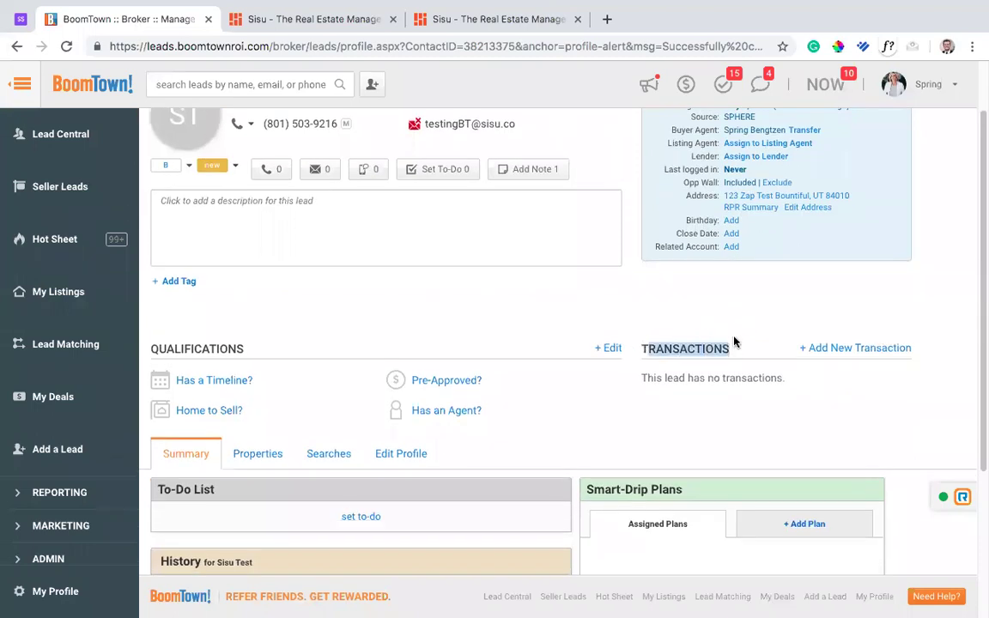
click(734, 341)
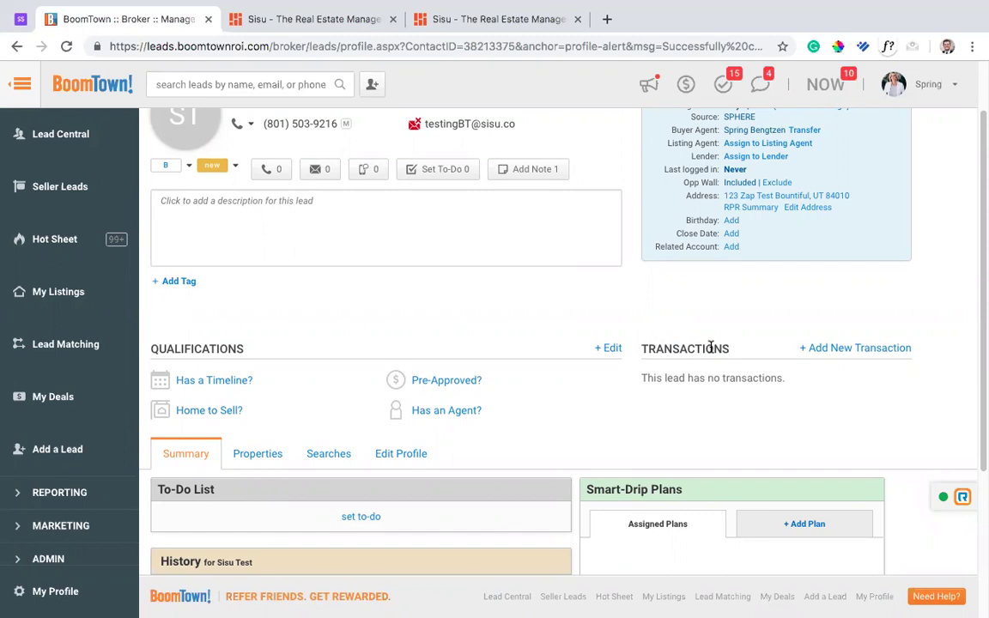
Switch to Sisu to check the dashboard's pacing goals and review the transaction form's date, amount and commission fields.
click(275, 23)
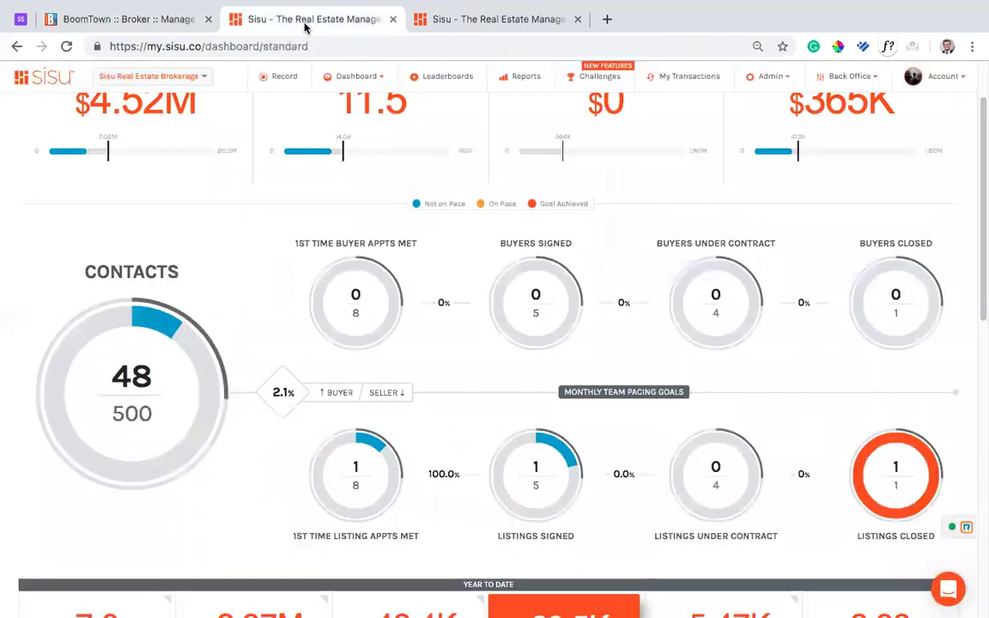
click(496, 26)
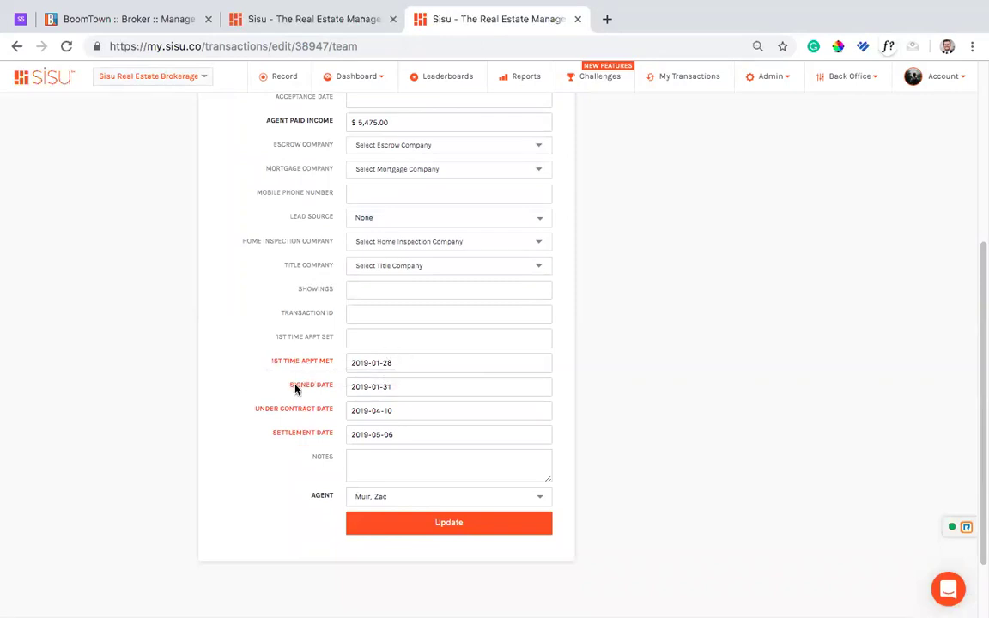
scroll(393, 375, up, 2)
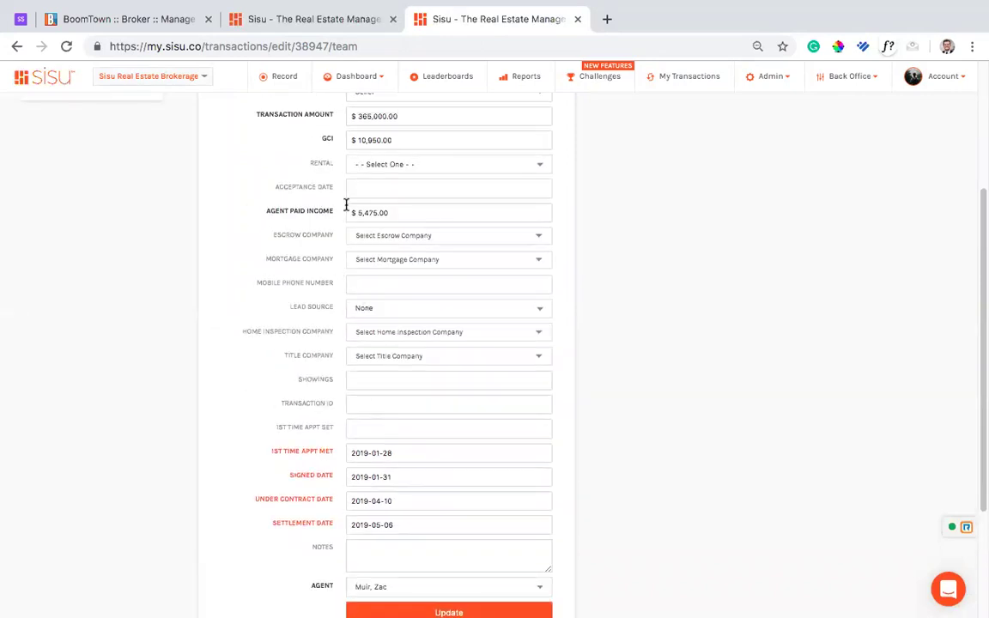
scroll(305, 185, up, 1)
scroll(361, 141, up, 2)
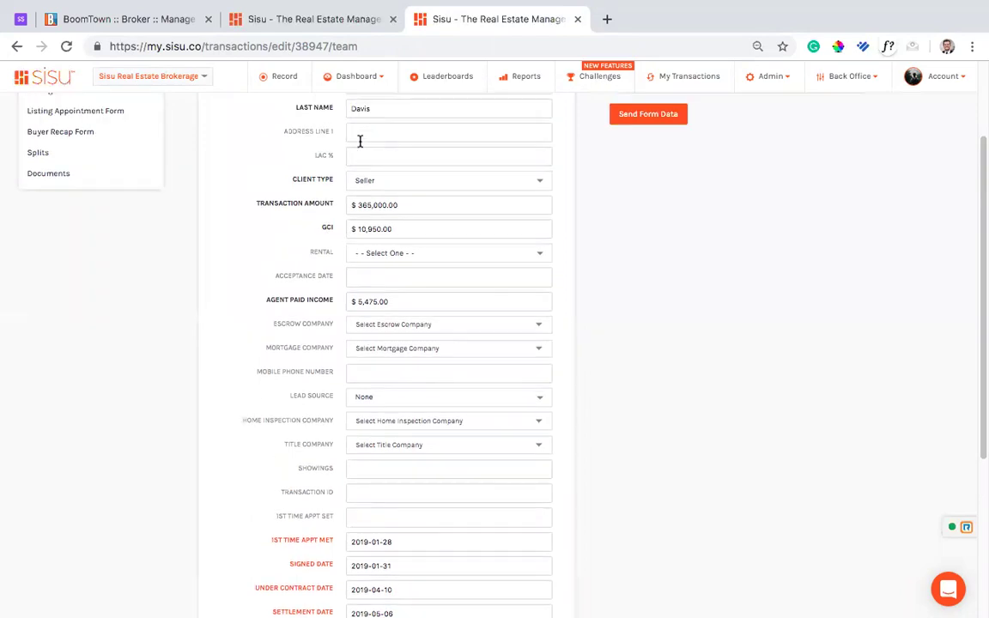
Switch to BoomTown and start a new transaction for the test lead, representing Seller with the status Active Listing.
click(137, 18)
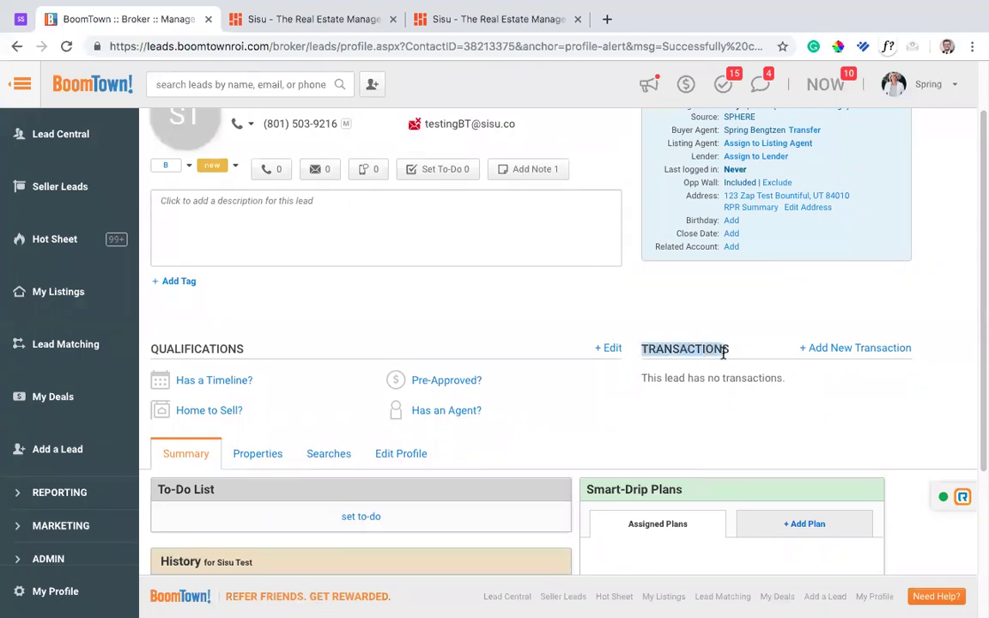
click(848, 355)
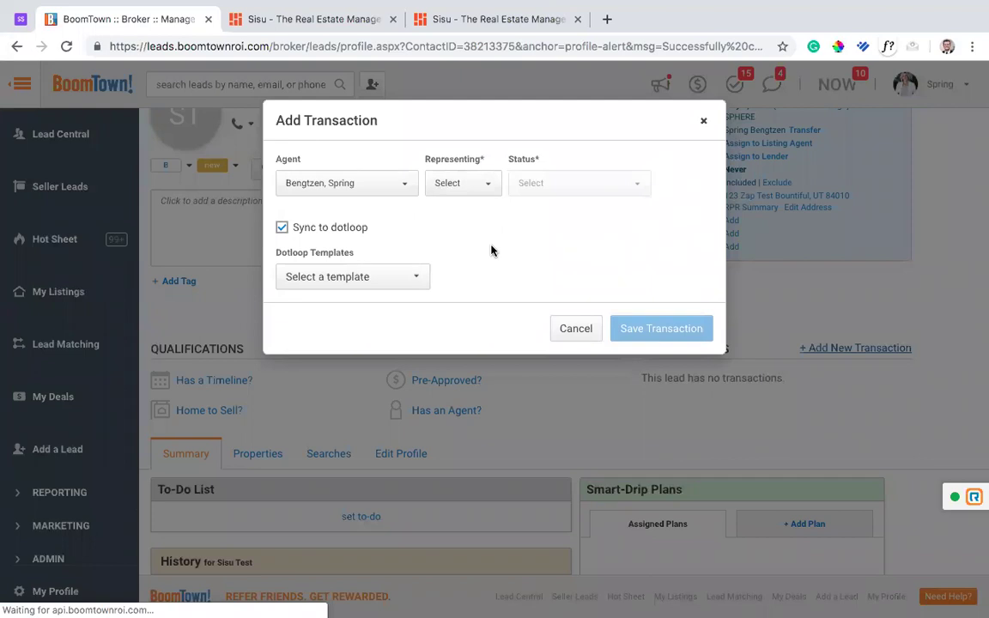
click(489, 185)
click(459, 231)
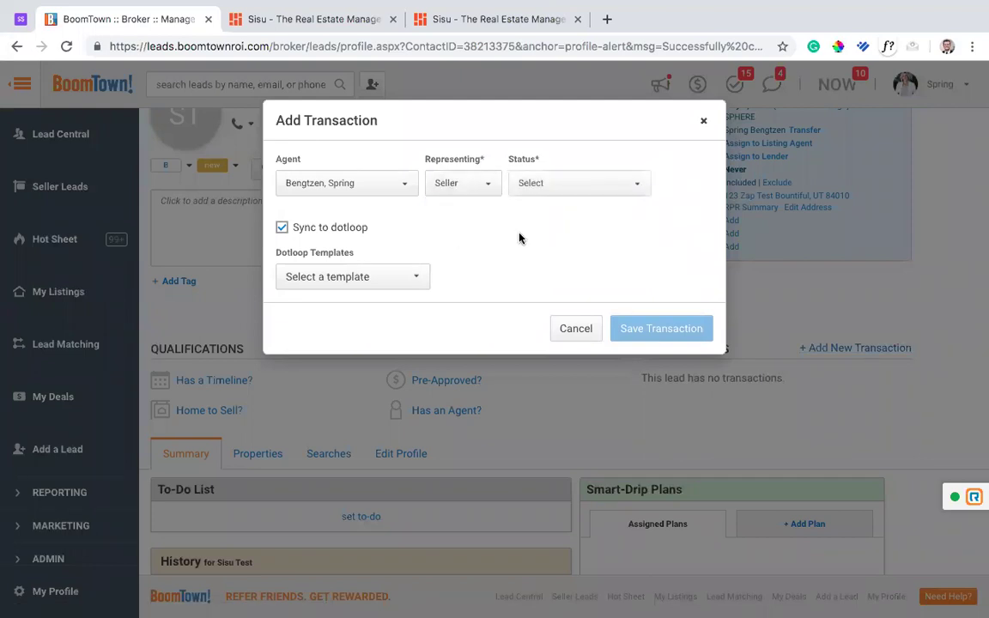
click(607, 187)
click(551, 232)
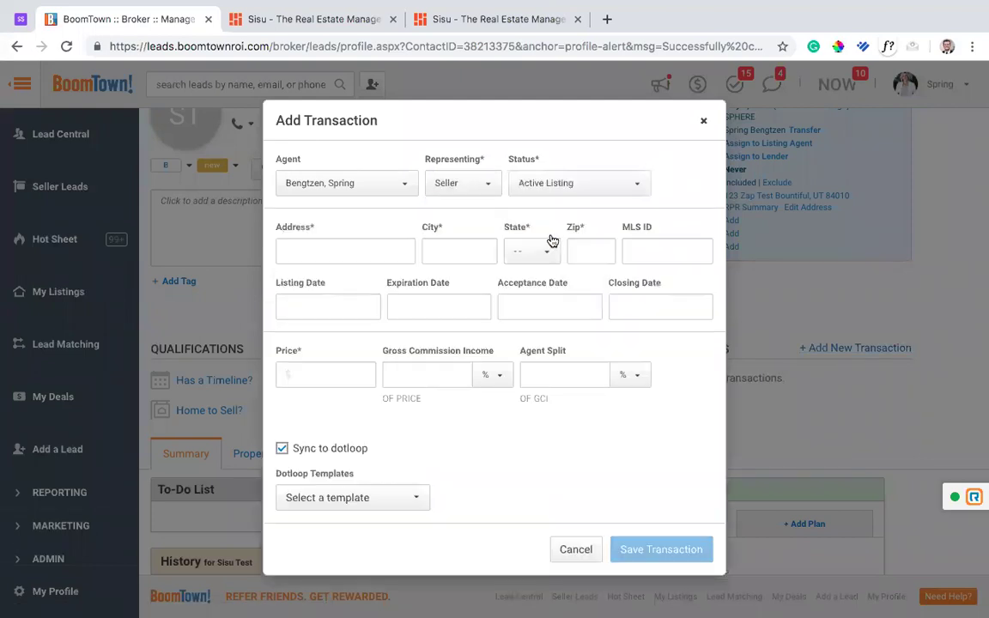
Examine the new transaction's address fields and its listing, expiration, acceptance and closing date fields without filling them in.
drag(273, 229, 538, 259)
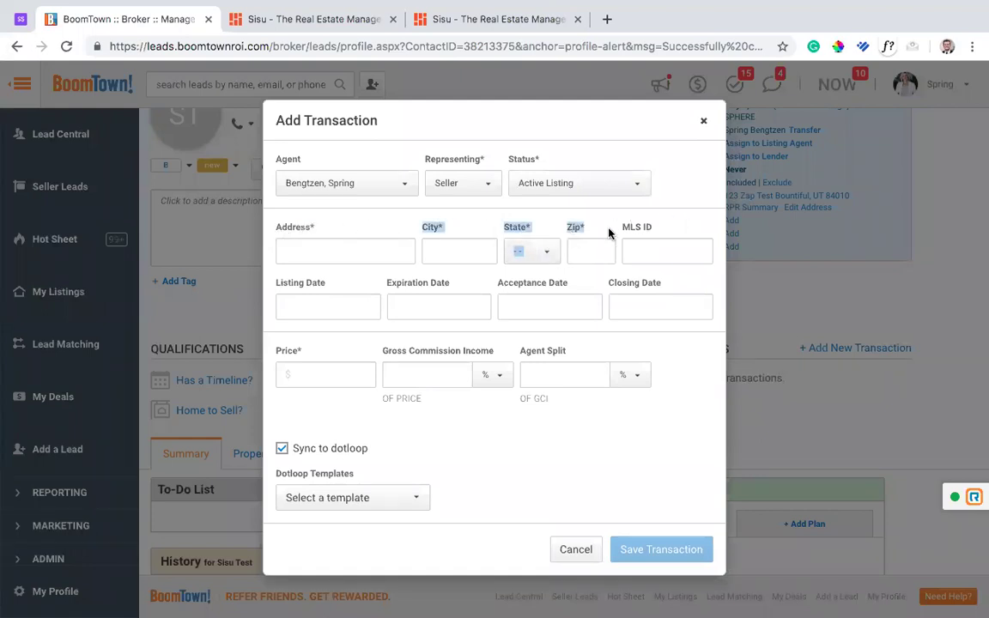
click(711, 357)
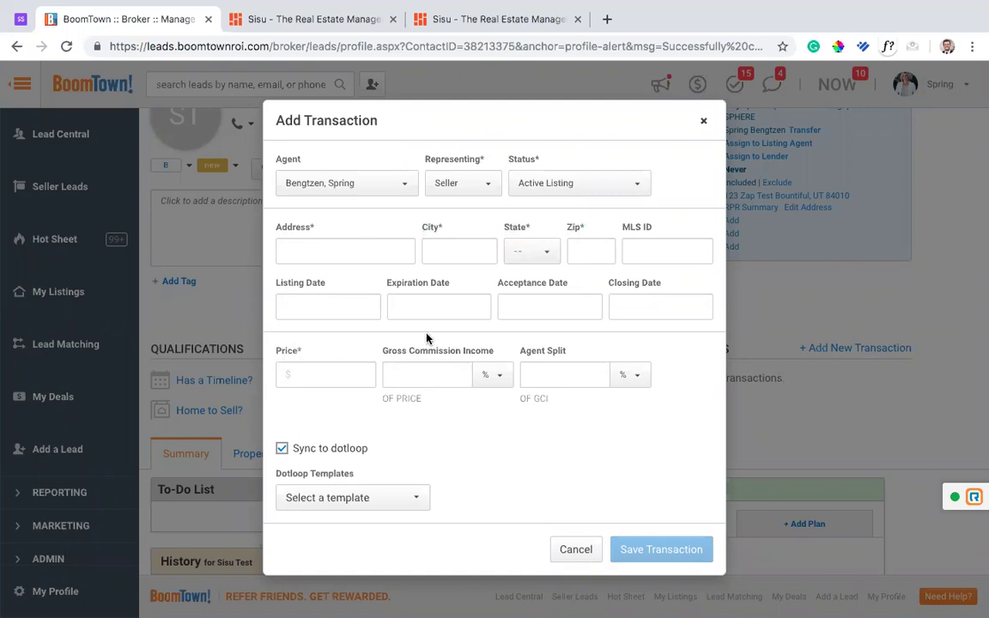
drag(276, 282, 476, 285)
click(485, 283)
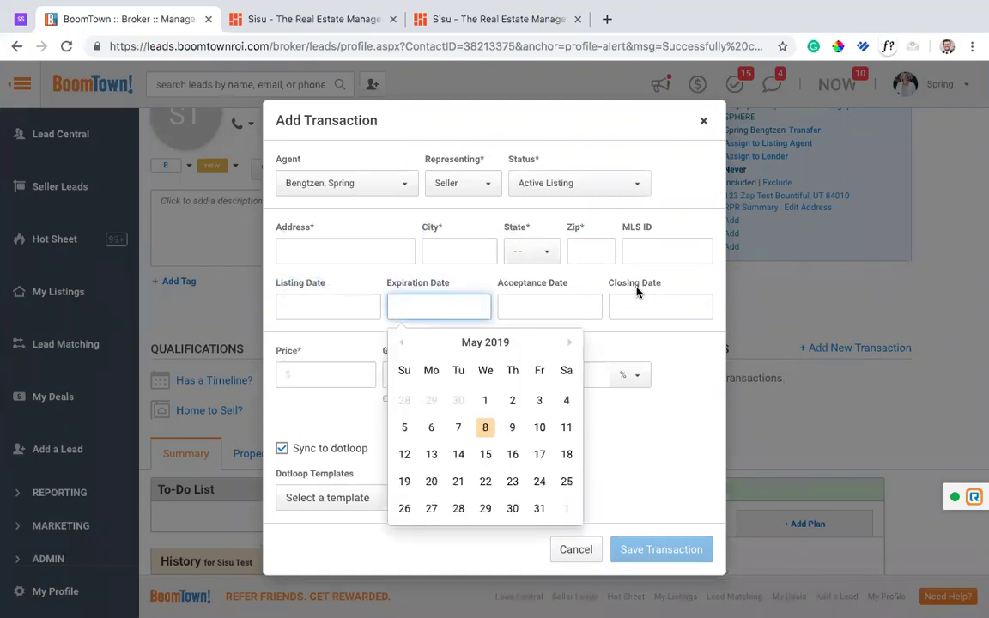
click(680, 363)
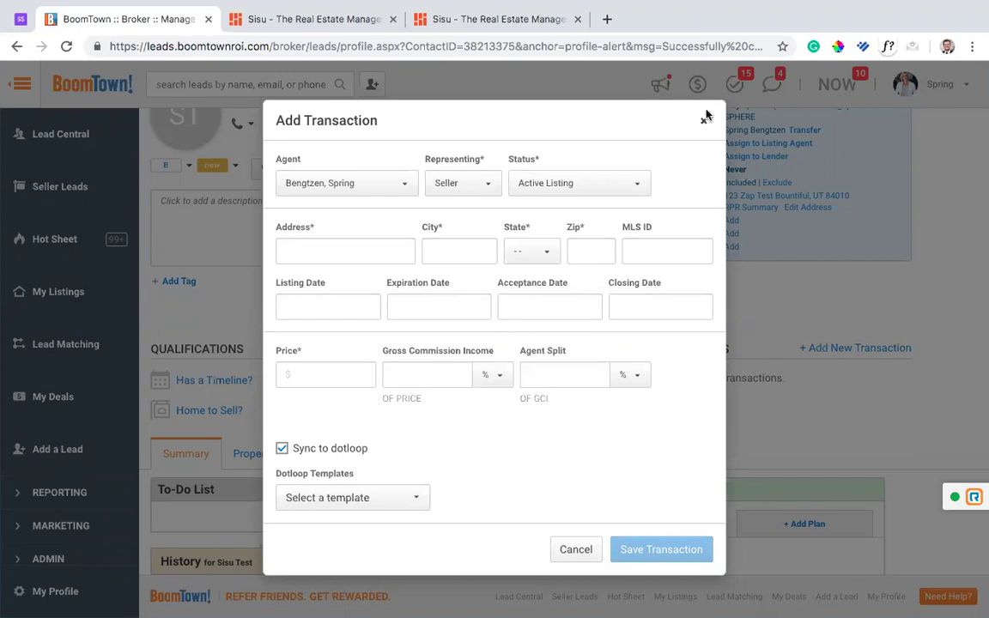
Try the Pre-Listing status on the seller transaction to compare its fields, and restore Active Listing.
click(610, 185)
click(541, 210)
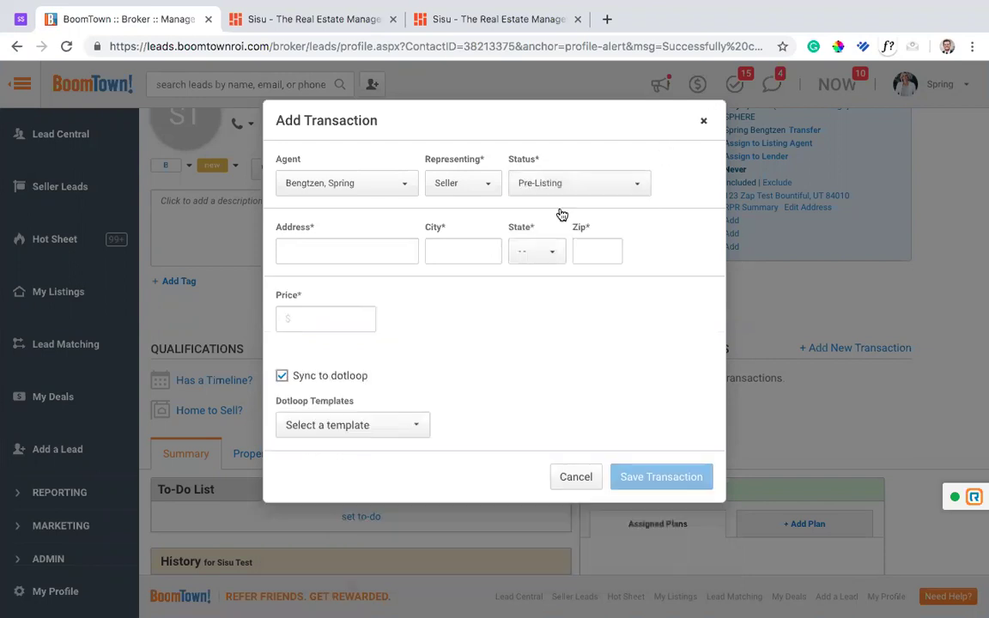
click(633, 177)
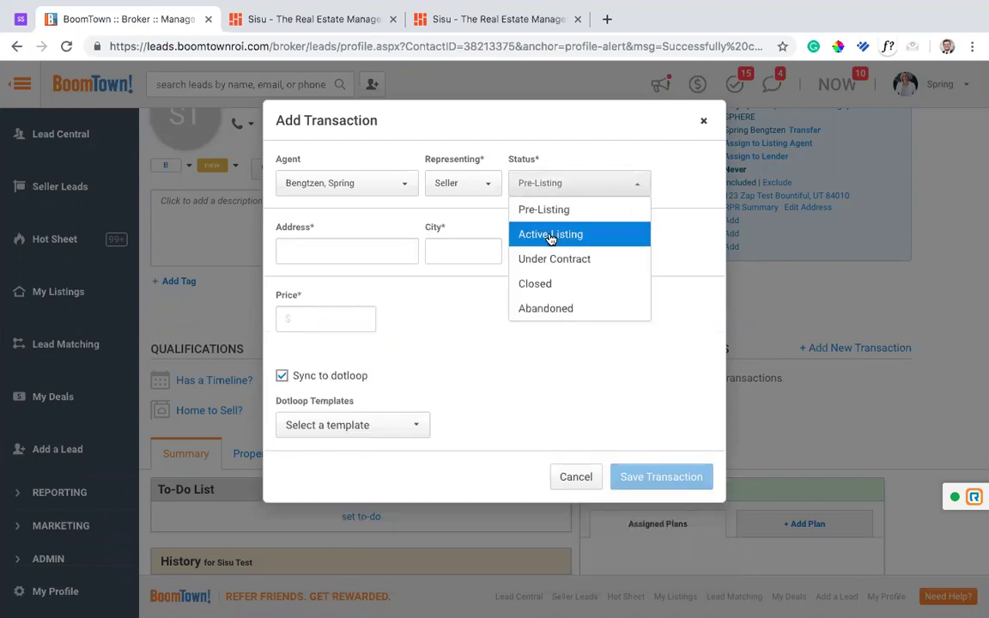
click(550, 234)
click(615, 190)
Change the new transaction to represent Buyer with the status Pre-Contract.
click(463, 190)
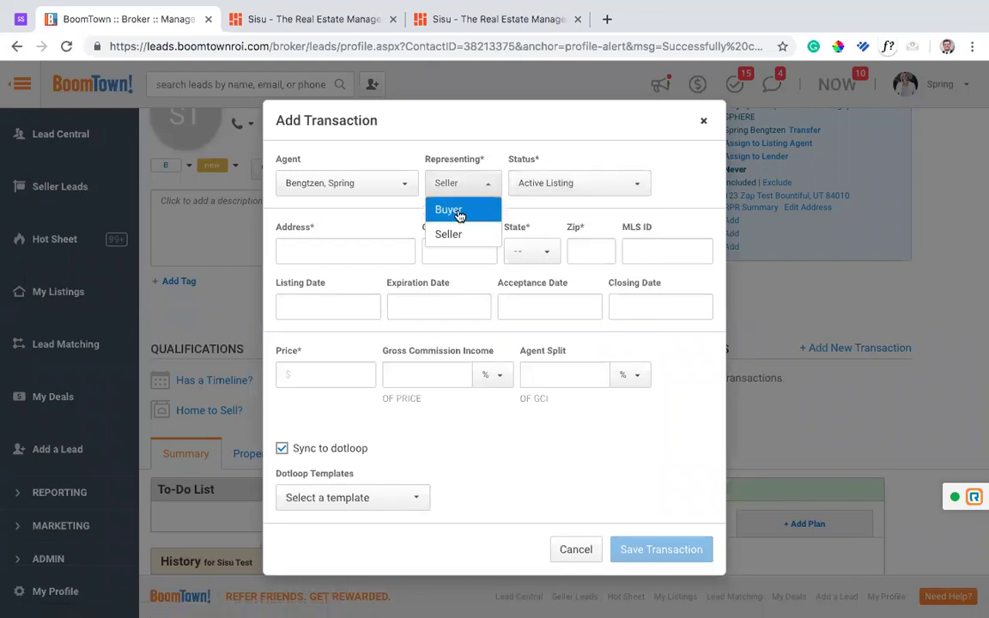
click(452, 210)
click(592, 183)
click(552, 213)
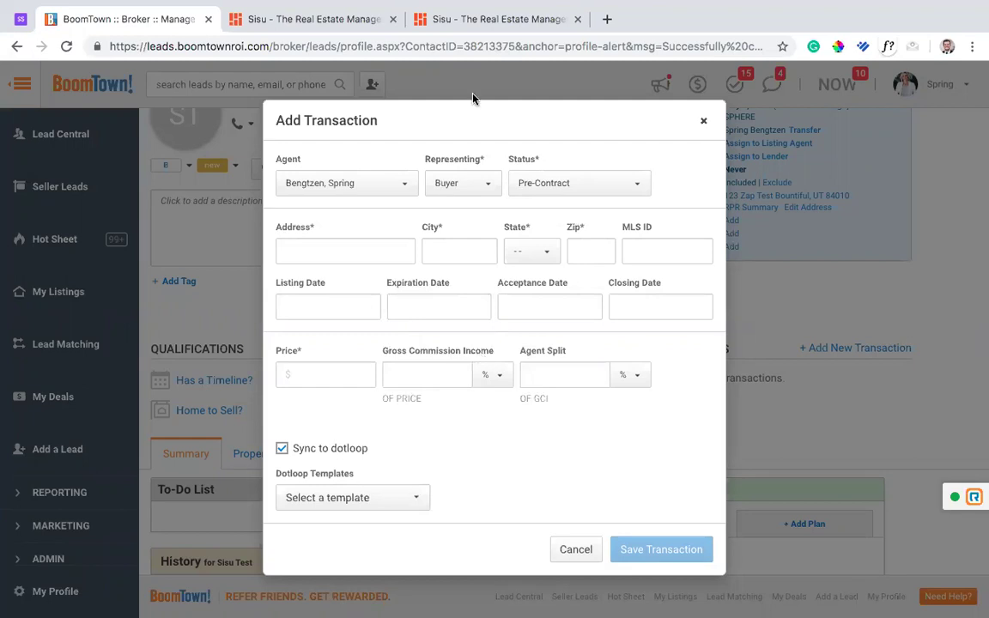
Switch to the Sisu transaction form and review the 1st Time Appt Met, Signed, Under Contract and Settlement dates together.
click(493, 19)
scroll(335, 412, down, 3)
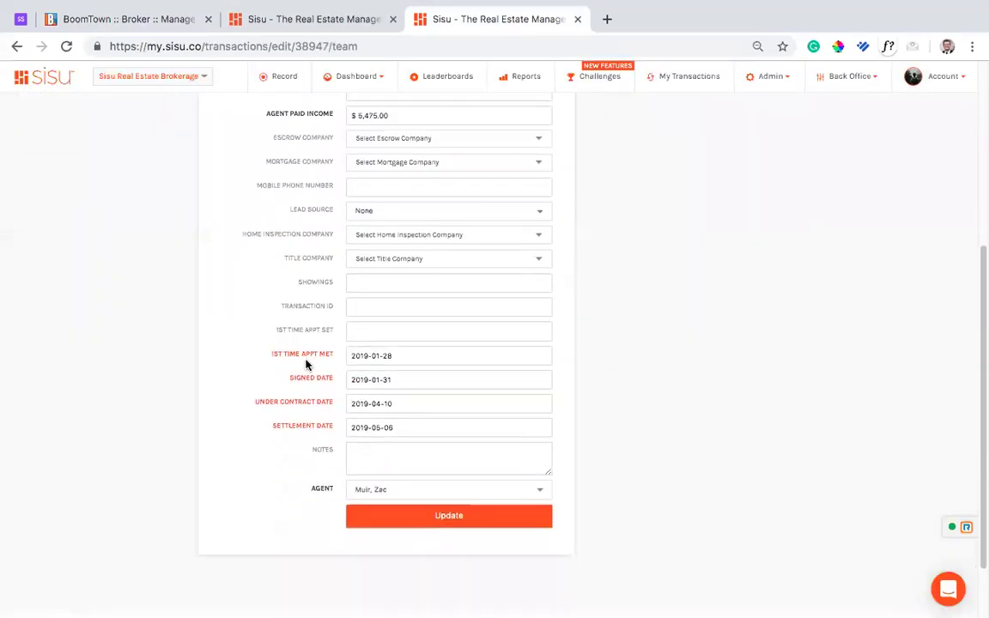
drag(334, 381, 331, 426)
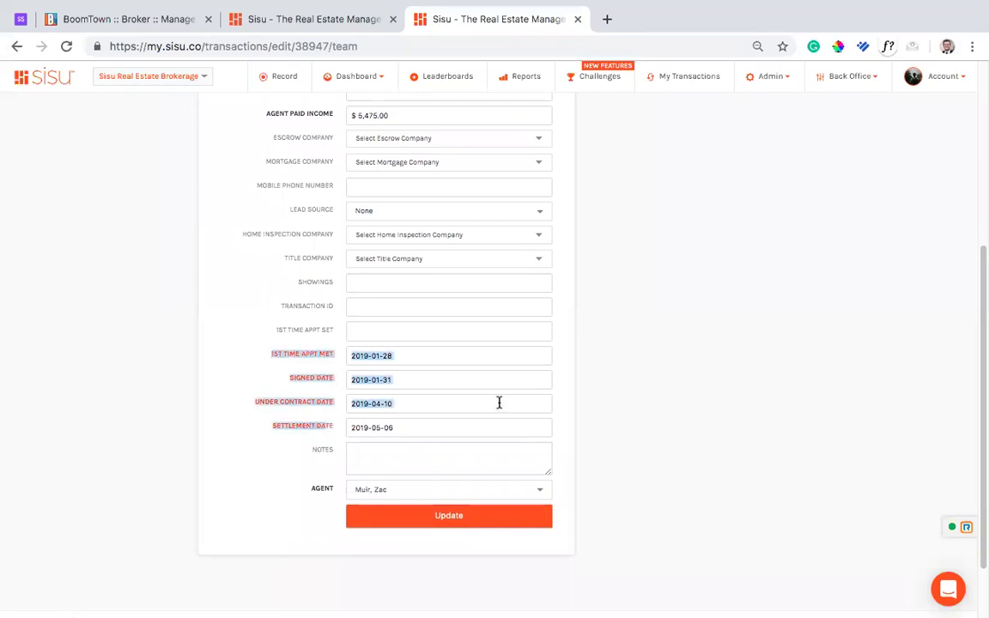
click(606, 347)
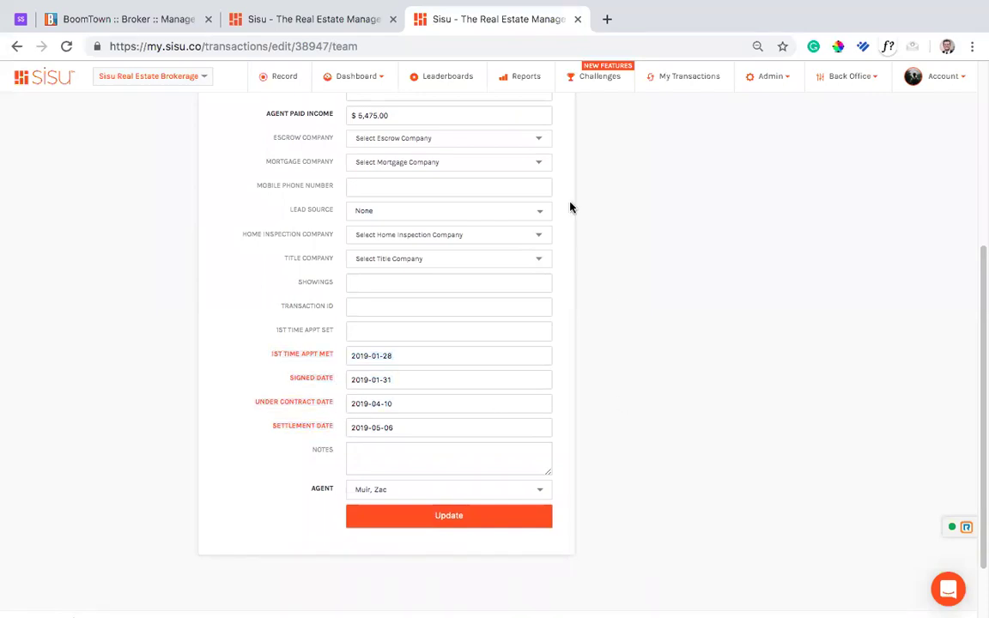